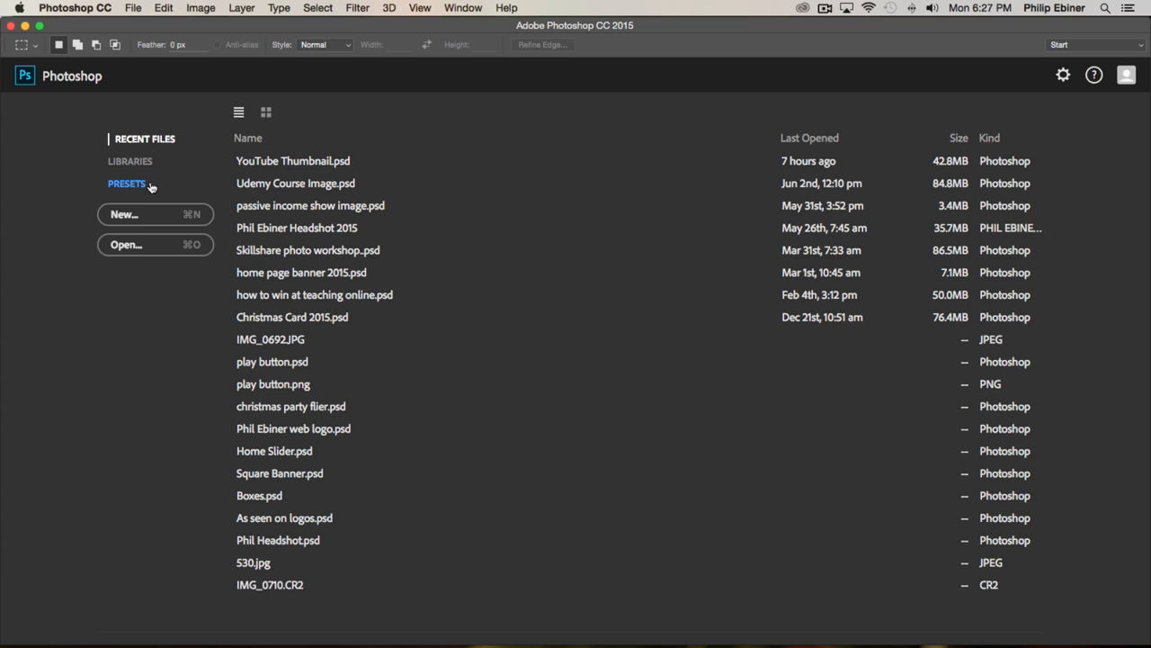
- Switch to Finder, preview the finished Inspirational Quote.psd in the Project - Social Media folder, and return to Photoshop
{"action": "key", "text": "super+Tab"}
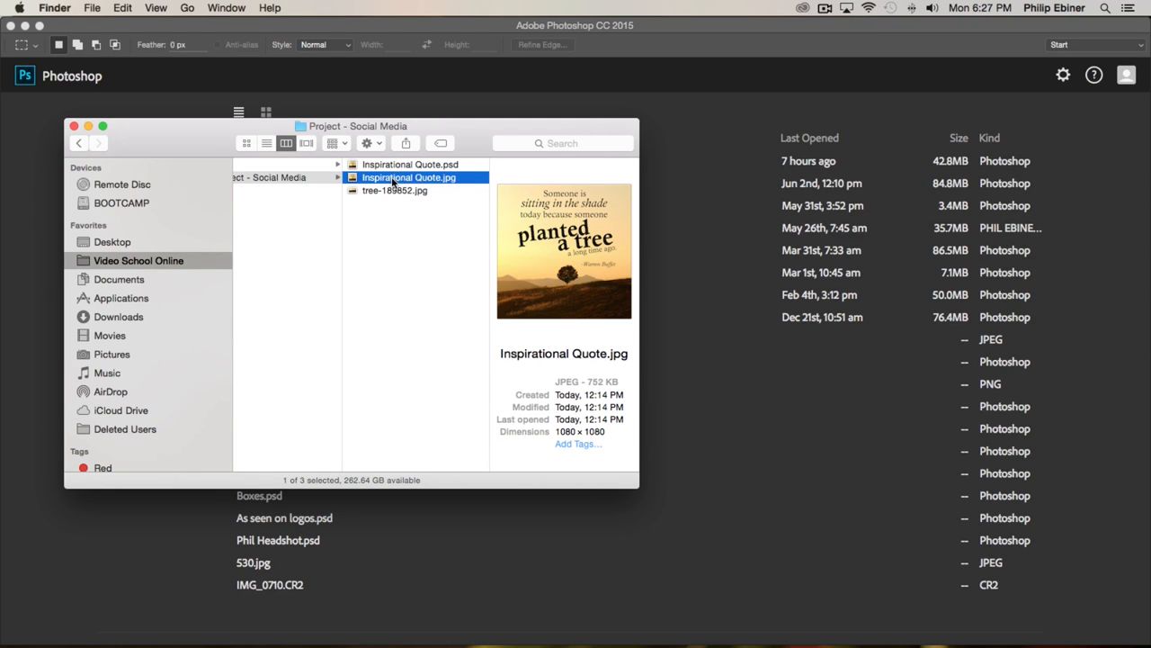
{"action": "left_click", "coordinate": [388, 191]}
{"action": "left_click", "coordinate": [430, 166]}
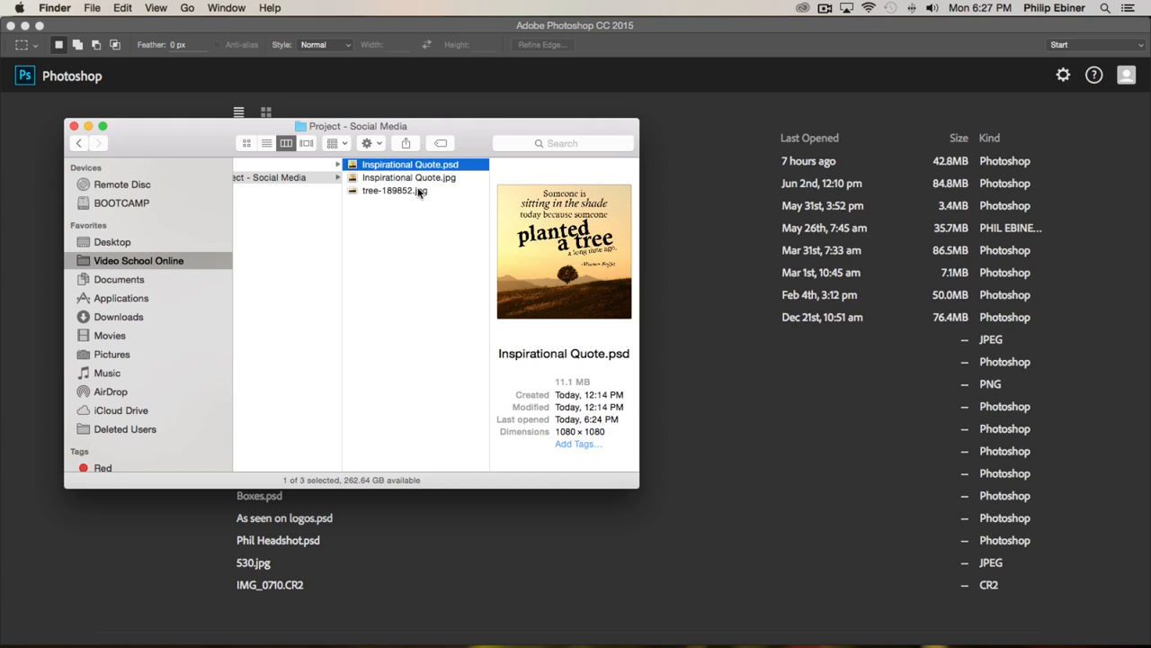
{"action": "key", "text": "space"}
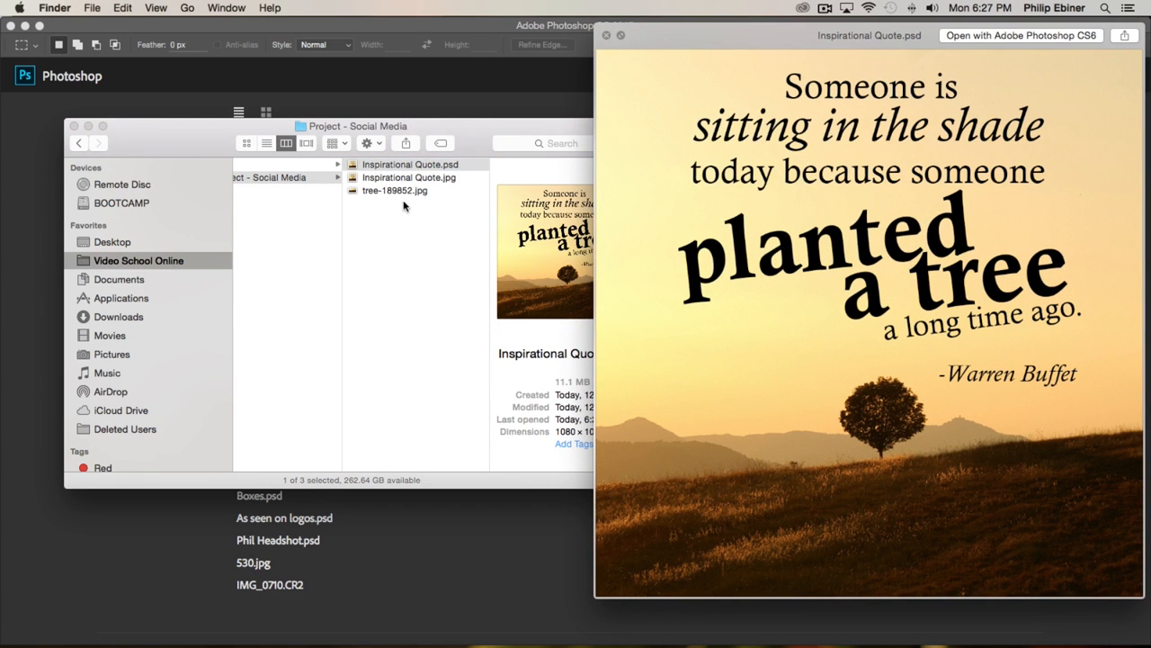
{"action": "key", "text": "space"}
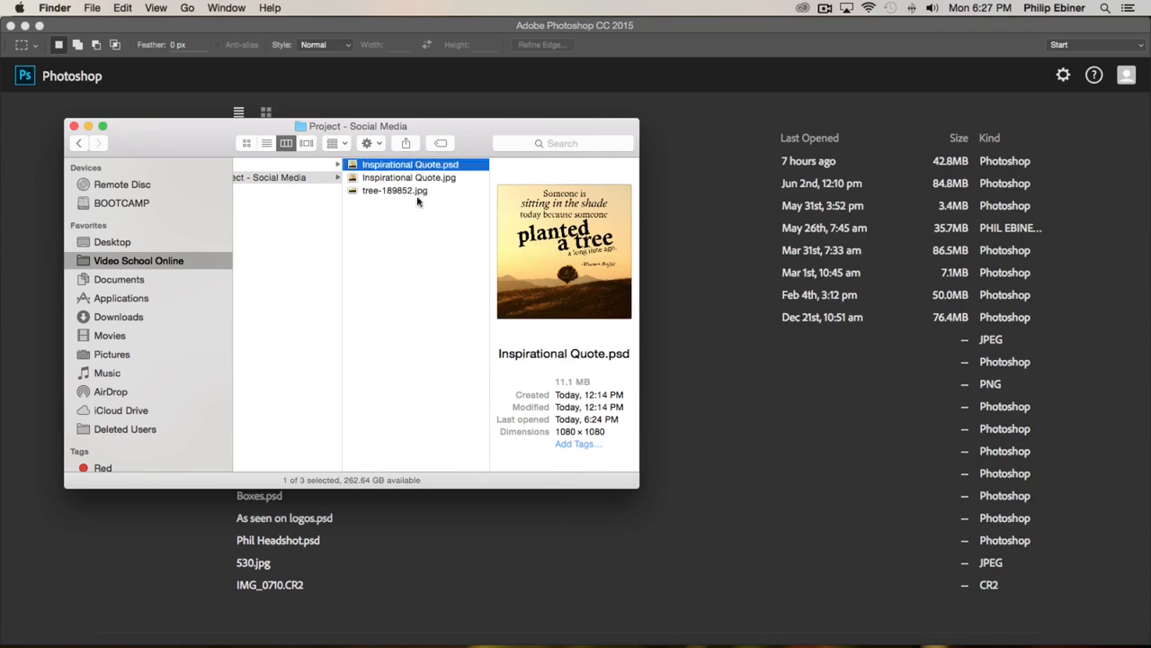
{"action": "left_click", "coordinate": [18, 116]}
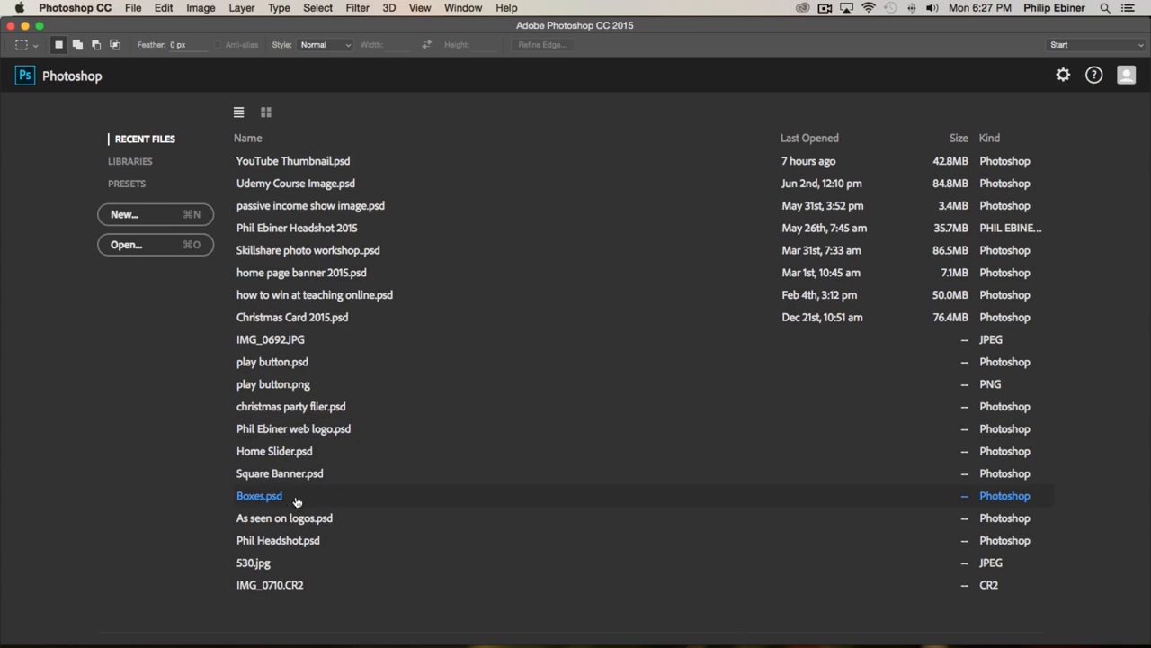
- Start a new document and name it Inspirational Quote
{"action": "left_click", "coordinate": [132, 215]}
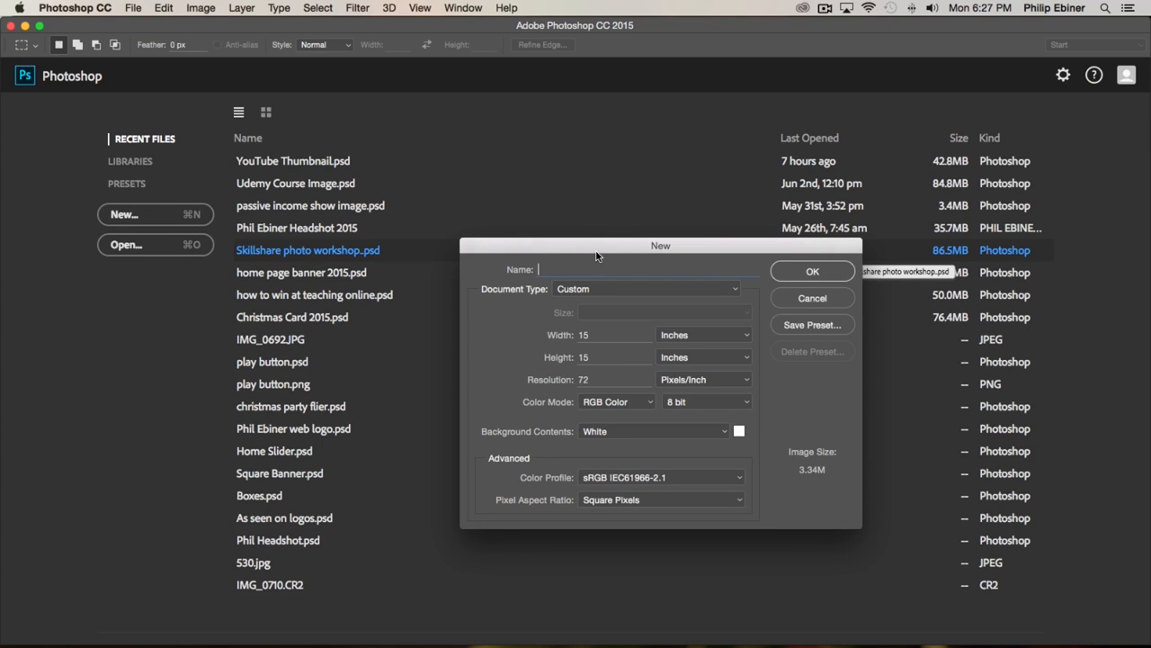
{"action": "left_click_drag", "start_coordinate": [592, 248], "coordinate": [518, 174]}
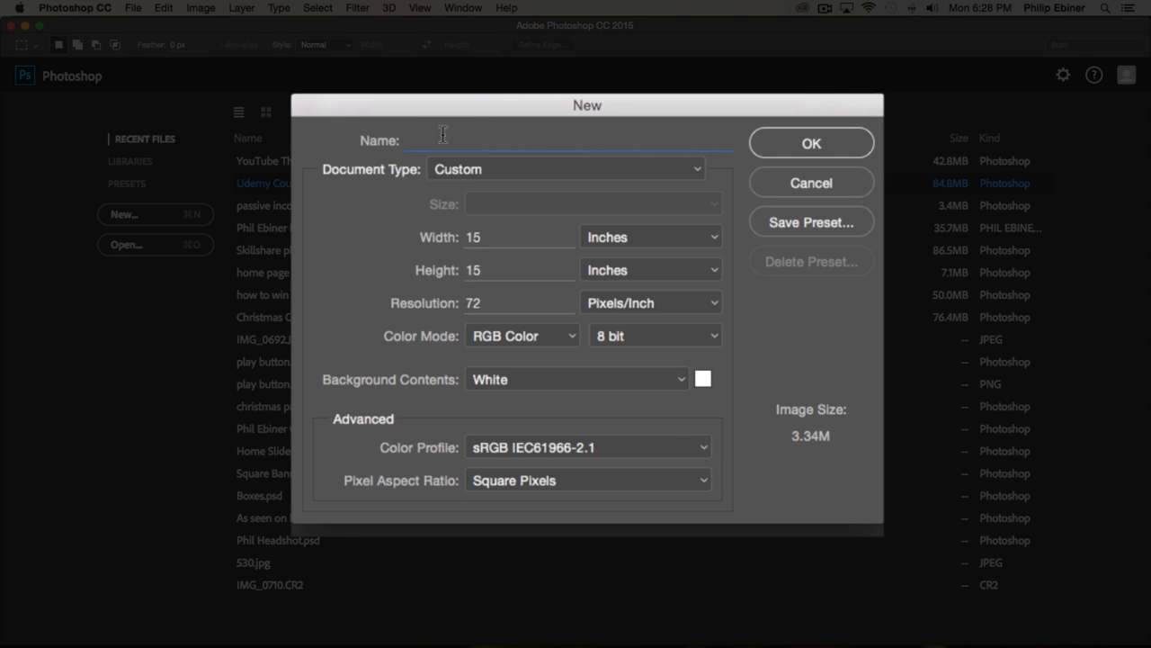
{"action": "type", "text": "Inspirational Quote"}
{"action": "left_click", "coordinate": [508, 169]}
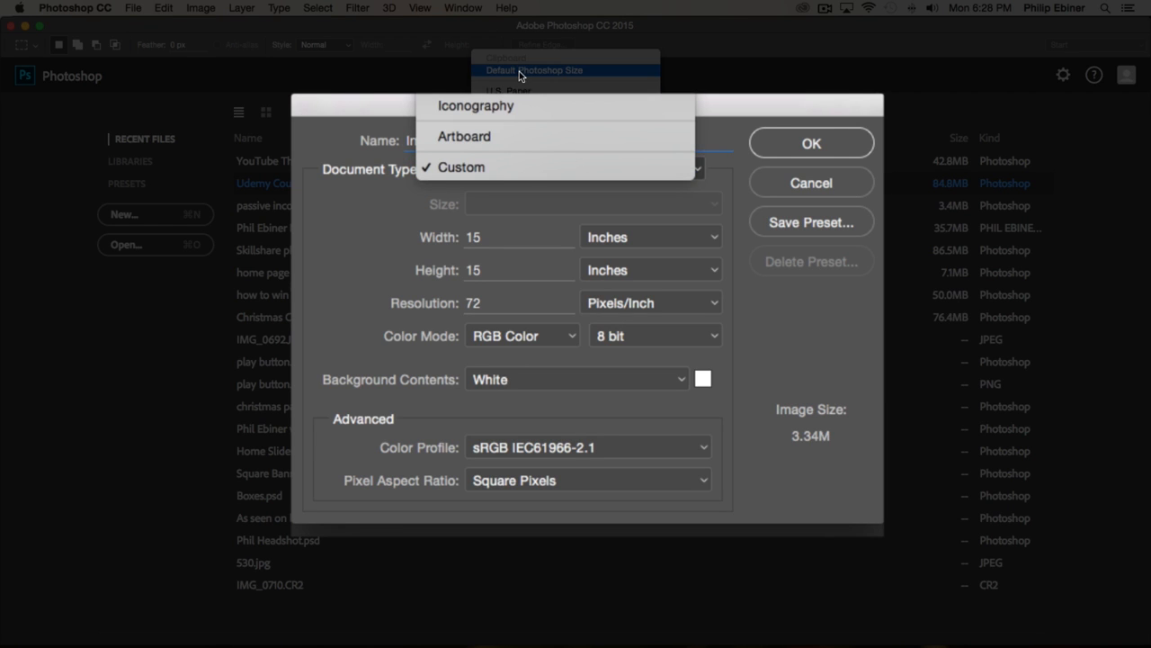
{"action": "left_click", "coordinate": [340, 163]}
{"action": "left_click", "coordinate": [512, 170]}
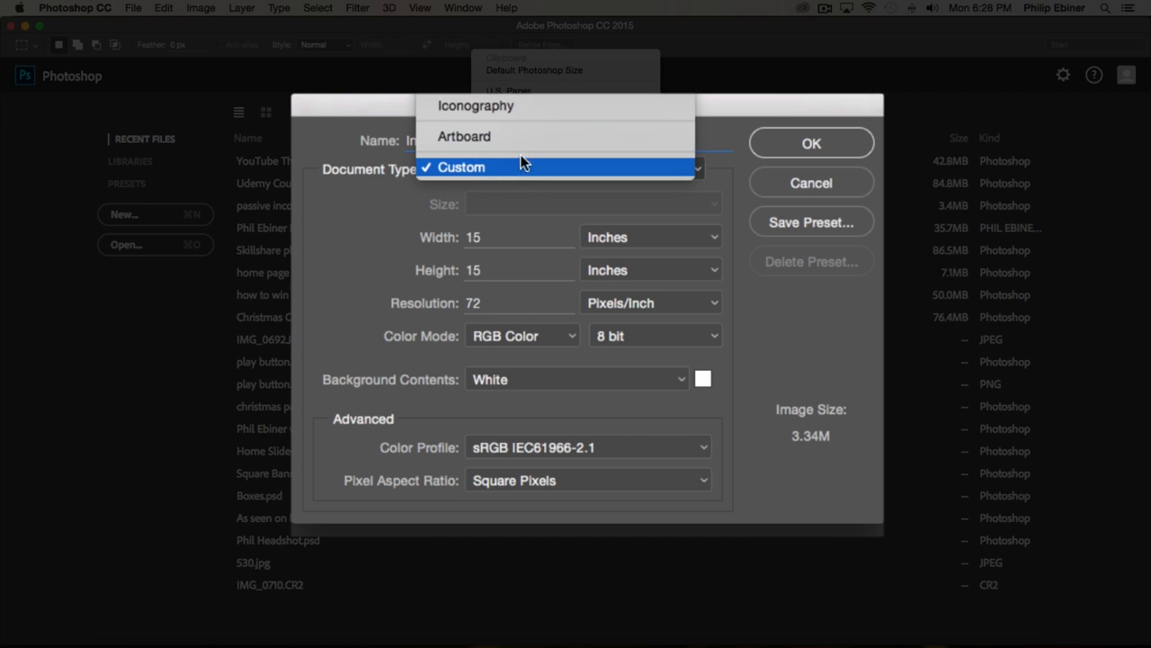
{"action": "left_click", "coordinate": [514, 167]}
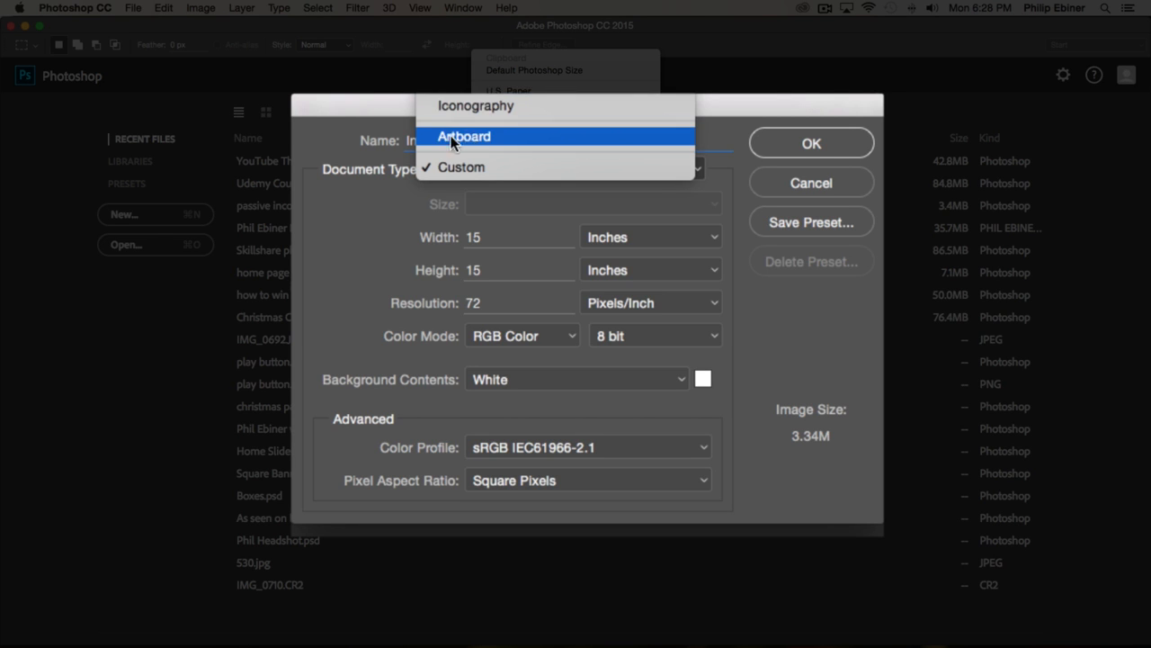
{"action": "left_click", "coordinate": [332, 146]}
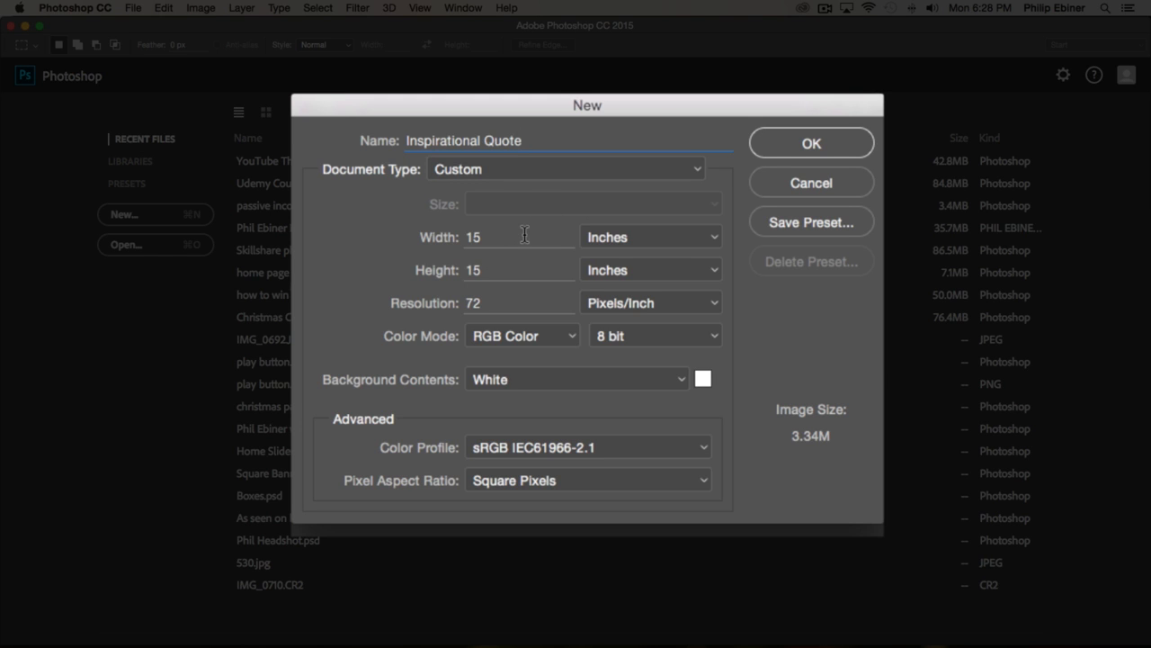
- Set the new document's width and height units to Pixels
{"action": "left_click", "coordinate": [659, 236]}
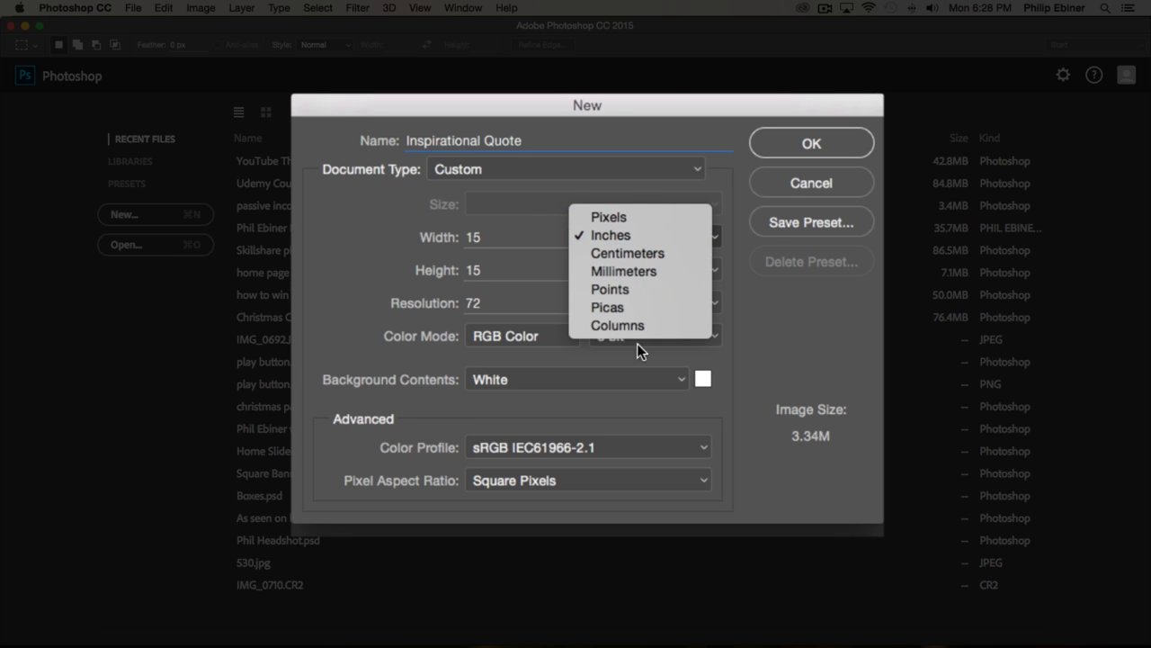
{"action": "left_click", "coordinate": [540, 221]}
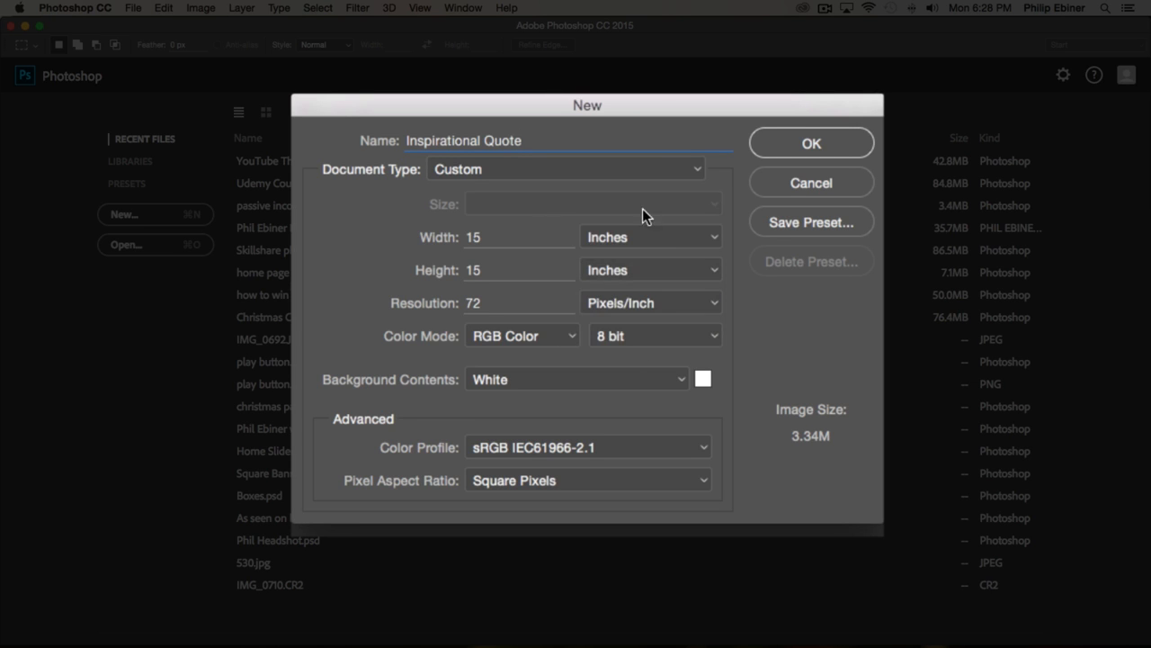
{"action": "left_click", "coordinate": [682, 238]}
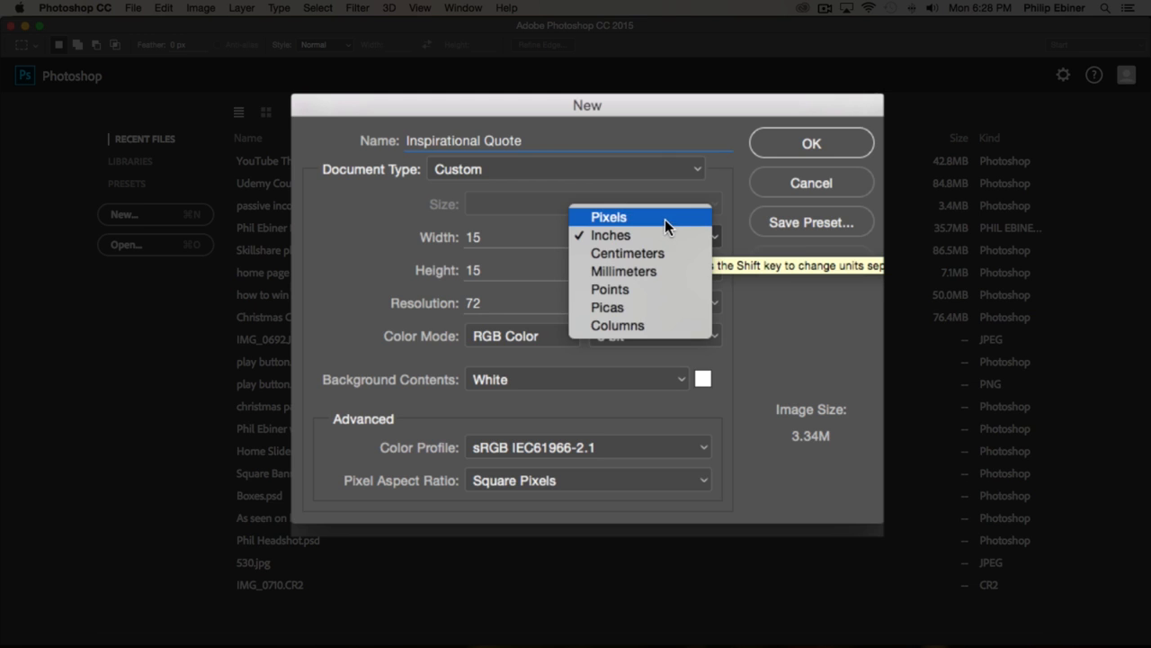
{"action": "left_click", "coordinate": [664, 219]}
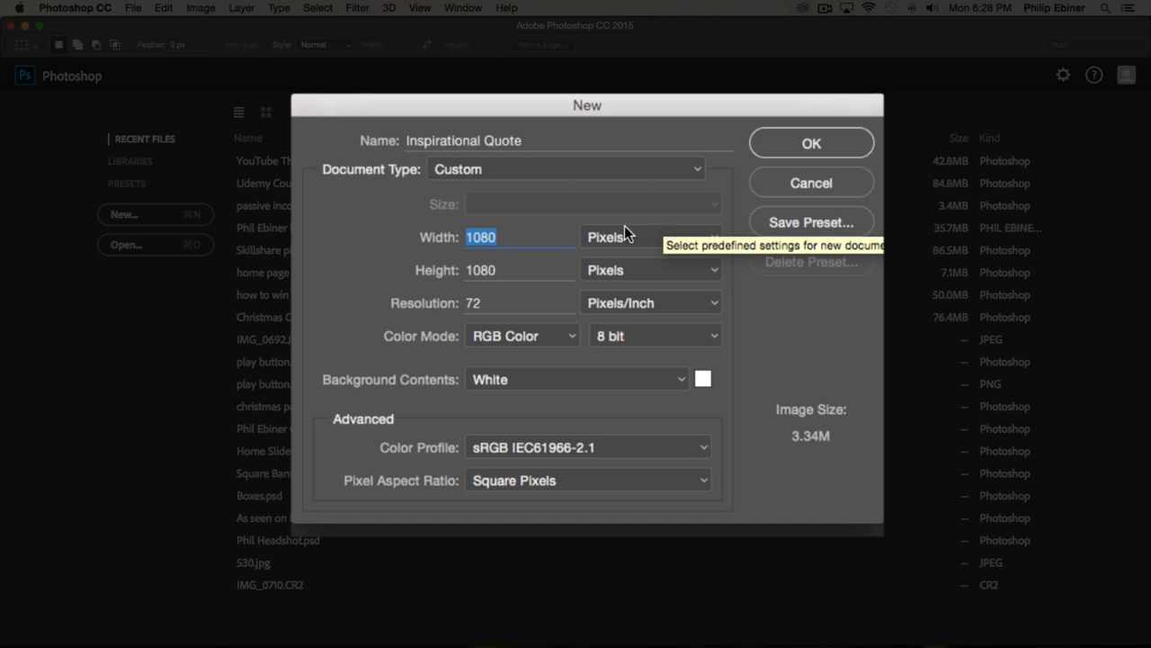
- Create the document at 1080 × 1080 pixels with a resolution of 72 pixels/inch, RGB Color and a white background
{"action": "left_click", "coordinate": [538, 238]}
{"action": "left_click_drag", "start_coordinate": [538, 239], "coordinate": [454, 241]}
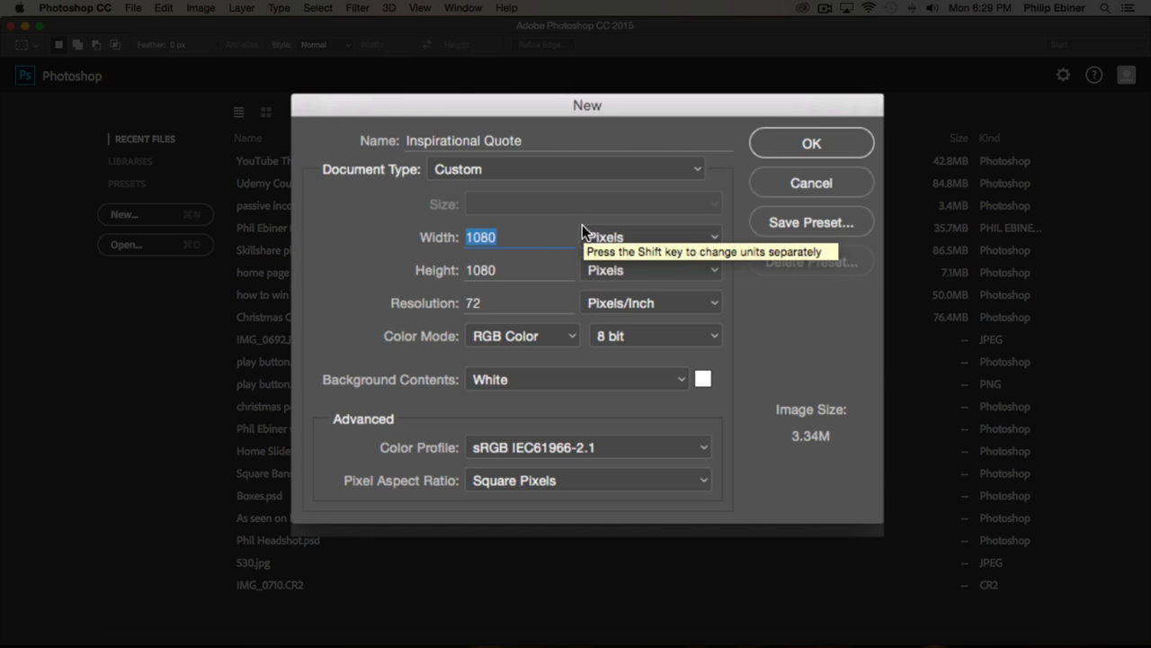
{"action": "left_click", "coordinate": [519, 242]}
{"action": "left_click", "coordinate": [441, 237]}
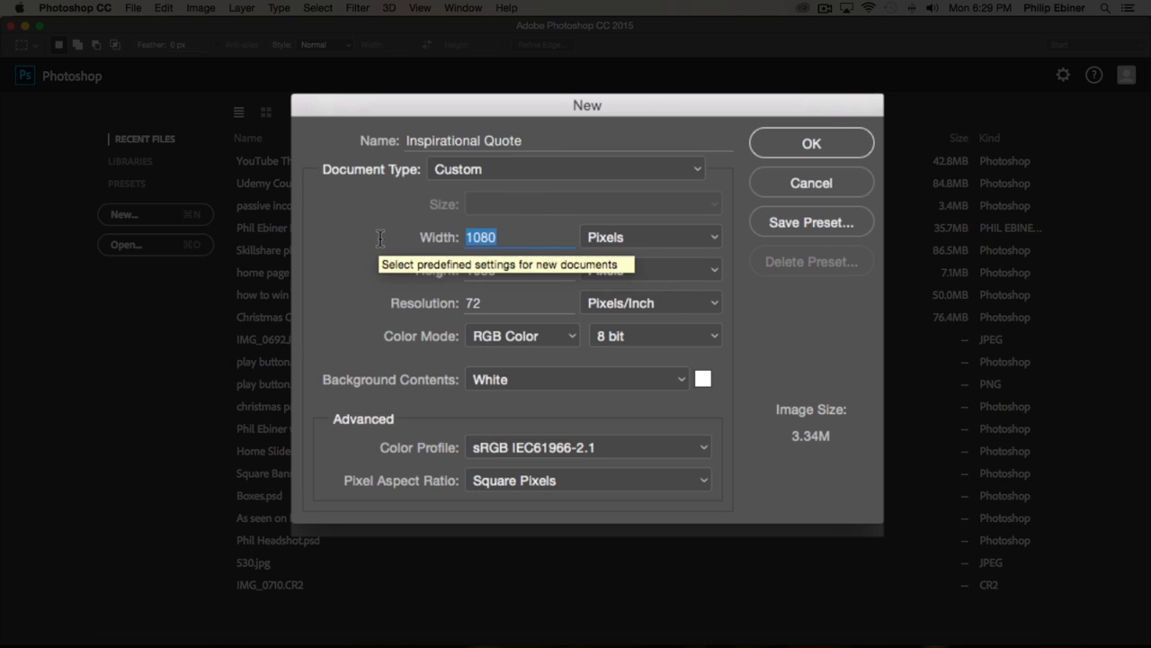
{"action": "left_click", "coordinate": [459, 274]}
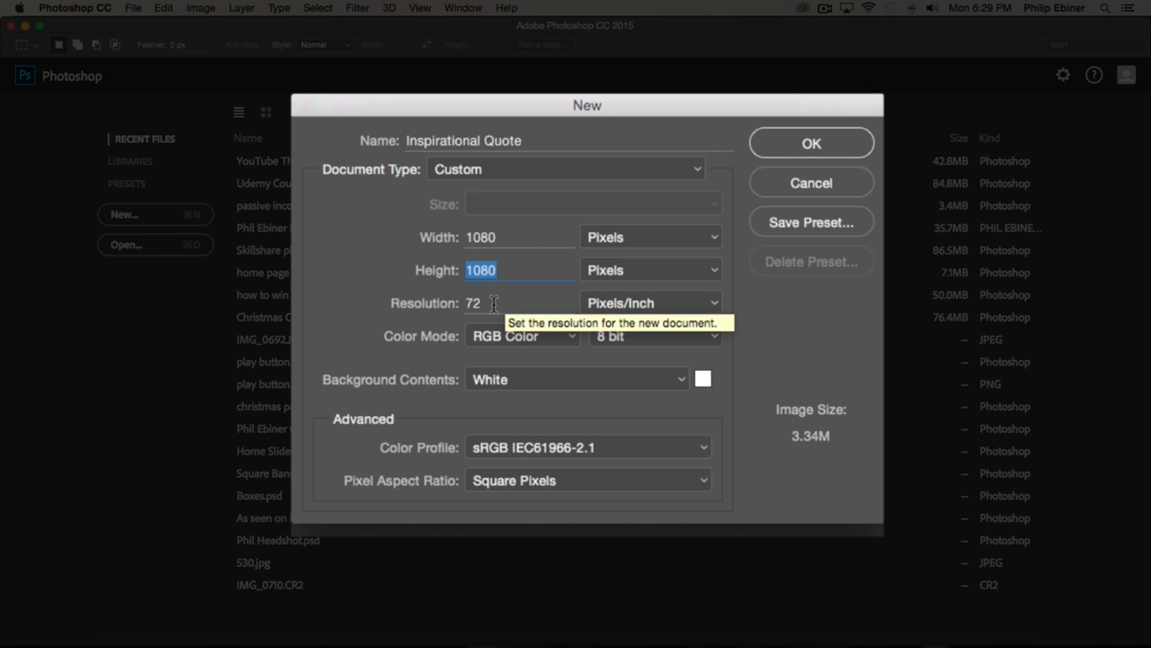
{"action": "left_click", "coordinate": [425, 304]}
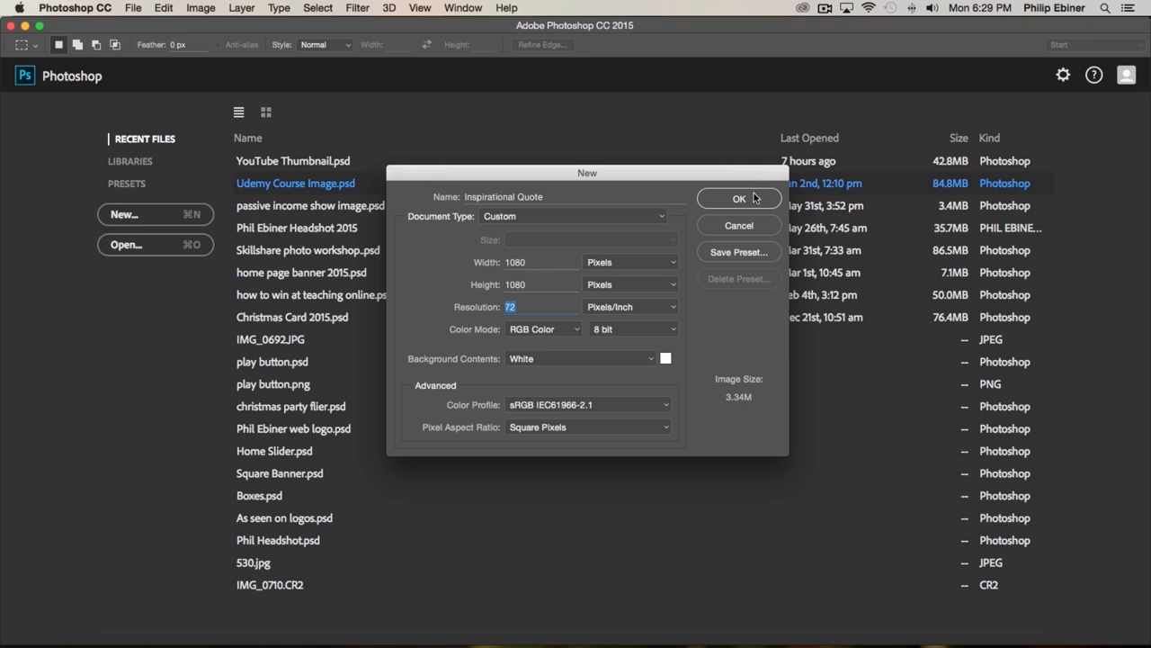
{"action": "left_click", "coordinate": [756, 196]}
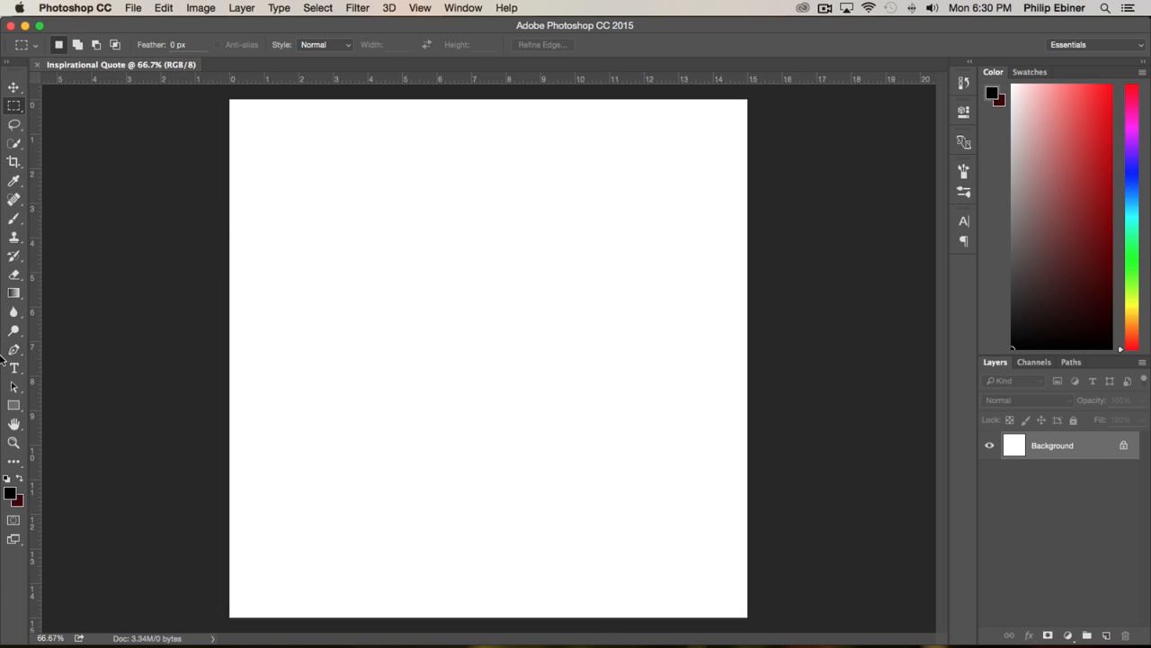
- Activate the Move tool and collapse the open Character panel
{"action": "left_click", "coordinate": [10, 87]}
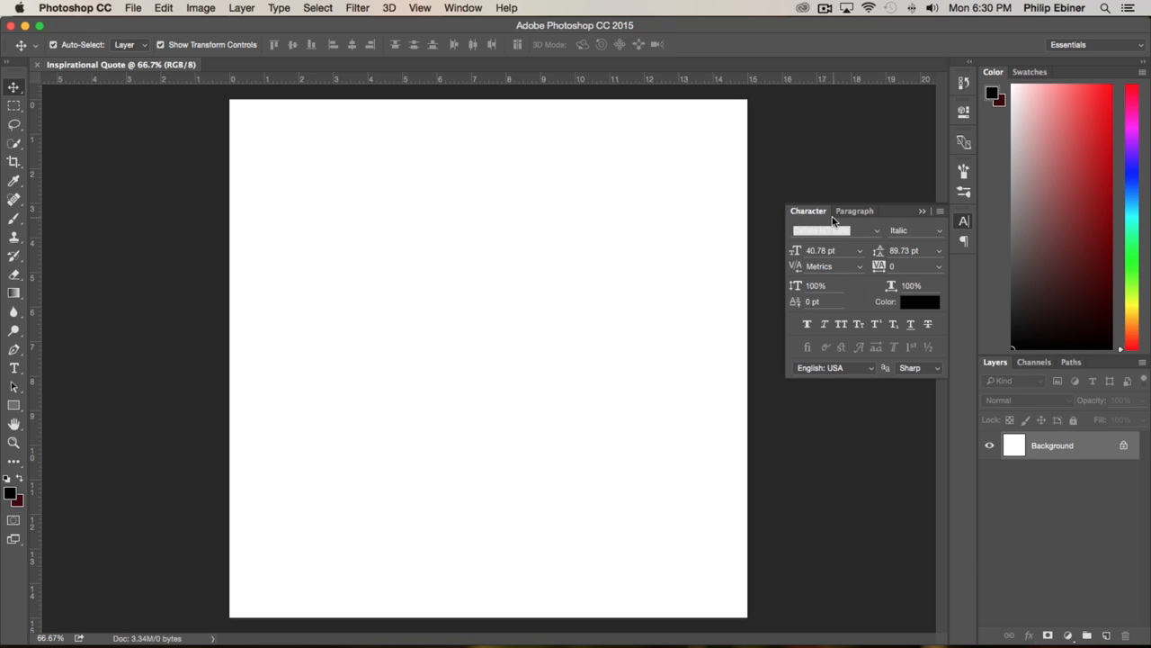
{"action": "left_click", "coordinate": [964, 220]}
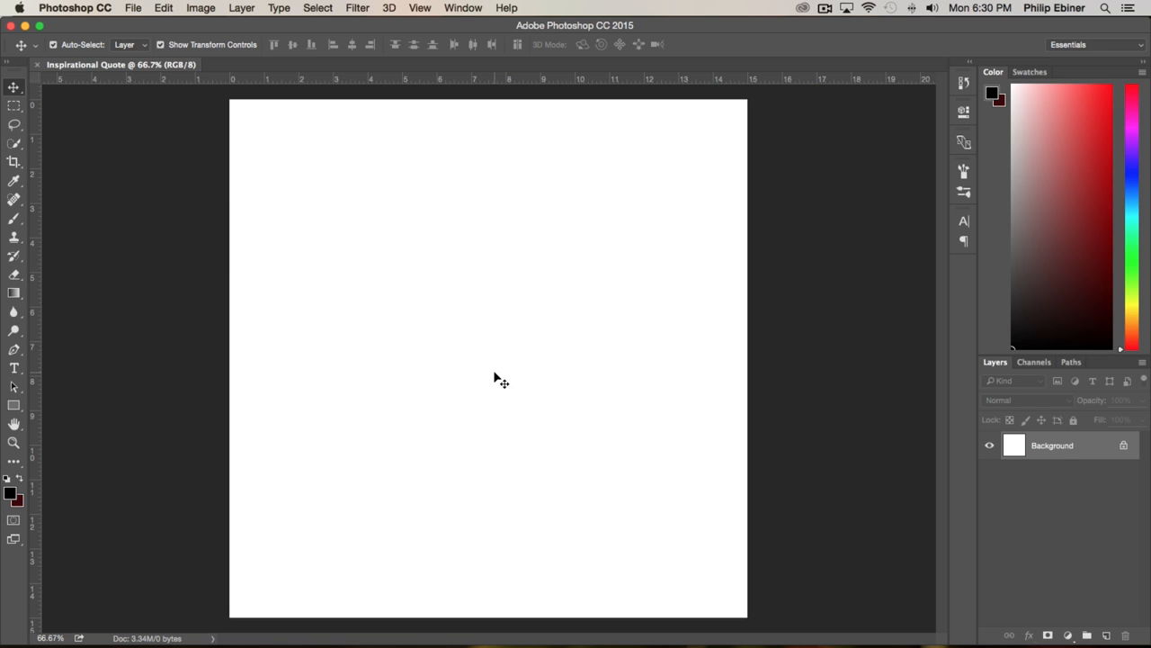
- Switch to the minimized Chrome window with the inspirational quotes search and show the BrainyQuote Inspirational Quotes page
{"action": "key", "text": "super+Tab"}
{"action": "key", "text": "super+Tab"}
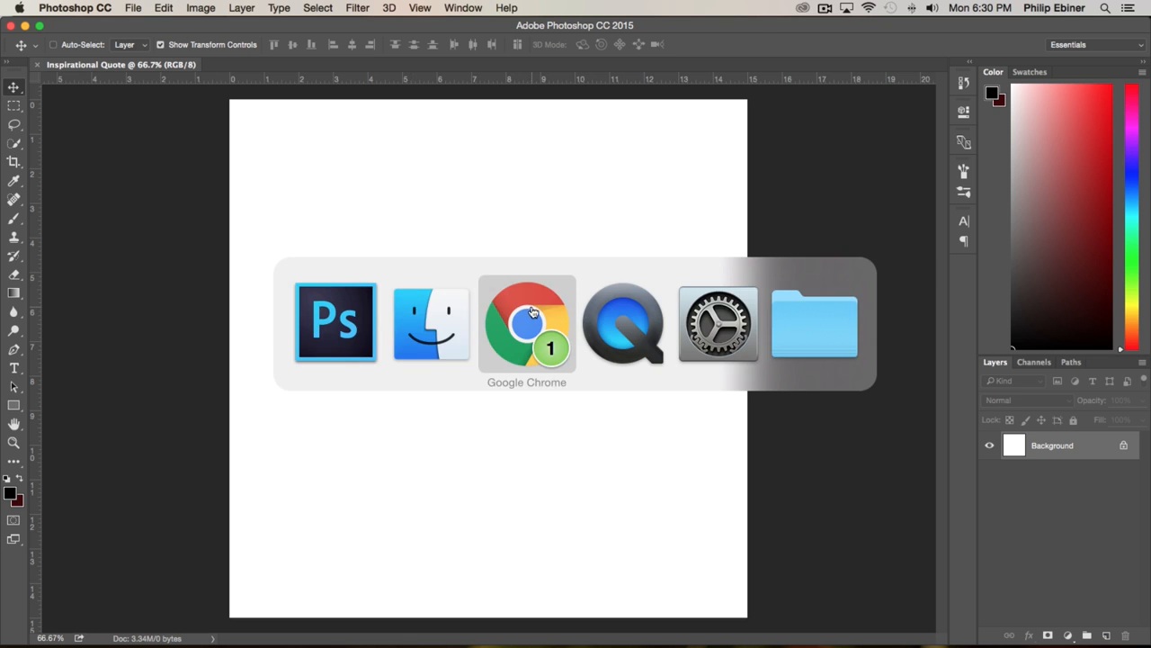
{"action": "mouse_move", "coordinate": [1019, 641]}
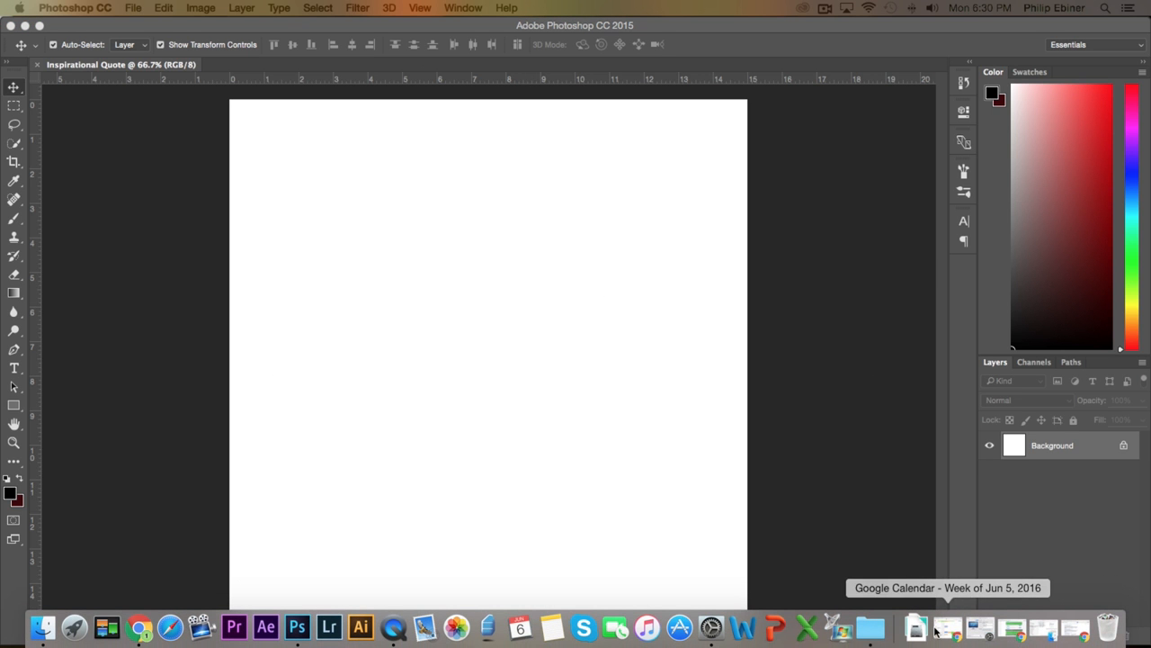
{"action": "left_click", "coordinate": [1081, 632]}
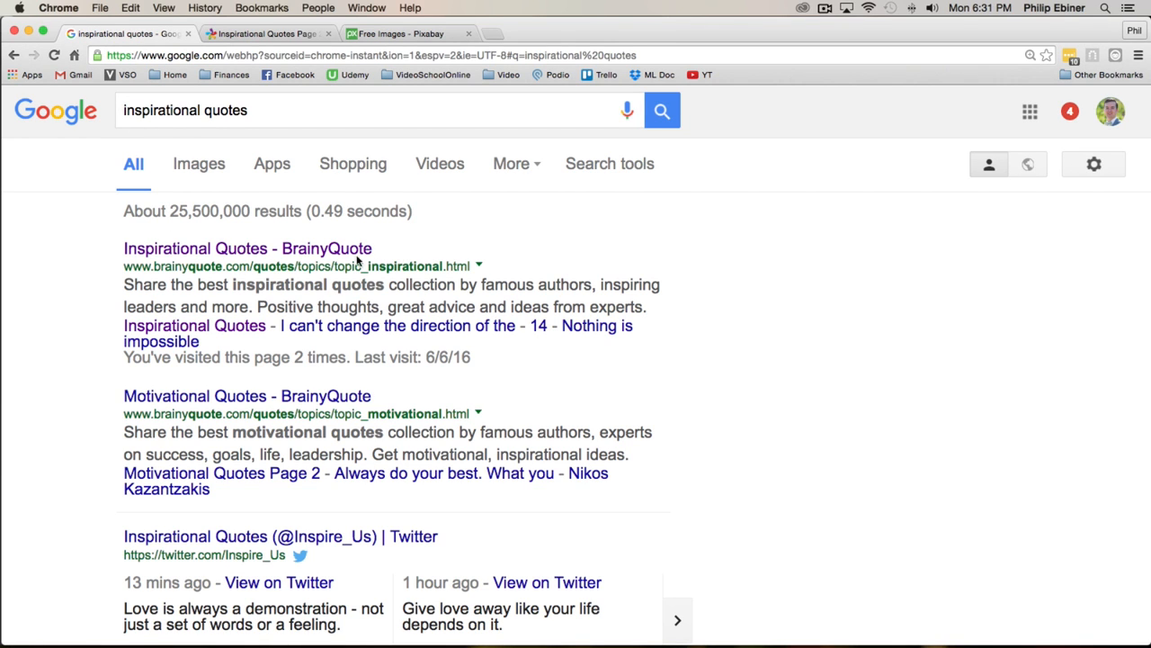
{"action": "left_click", "coordinate": [268, 35]}
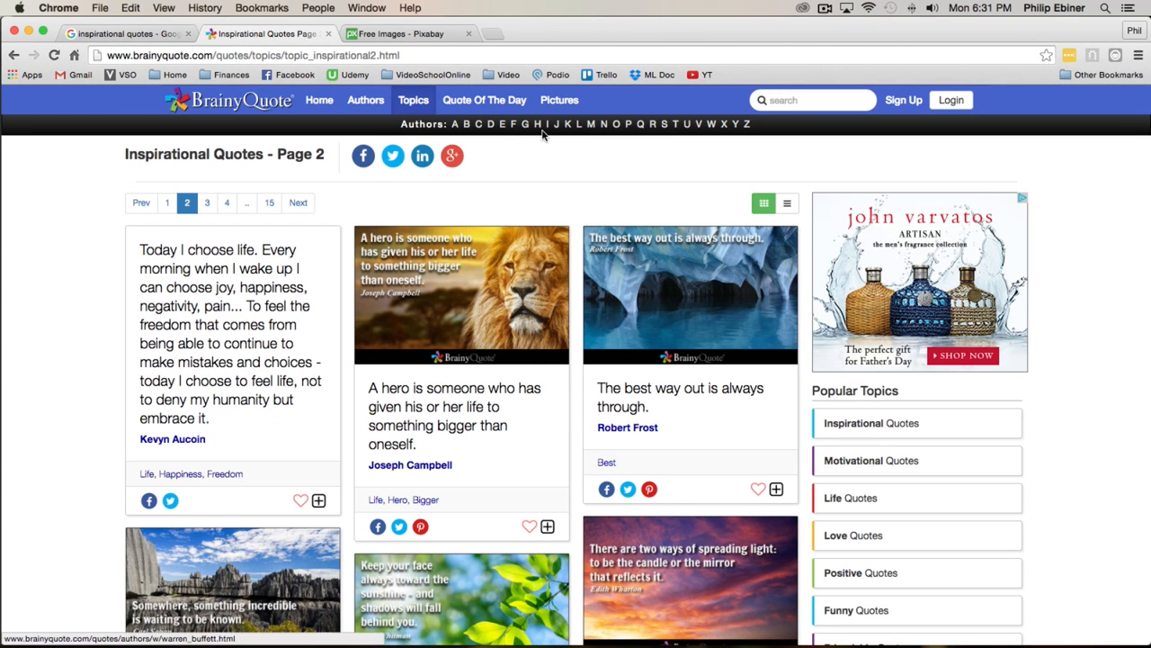
- Find the Warren Buffett quote about sitting in the shade of a planted tree and select its text
{"action": "scroll", "coordinate": [117, 247], "scroll_direction": "down", "scroll_amount": 10}
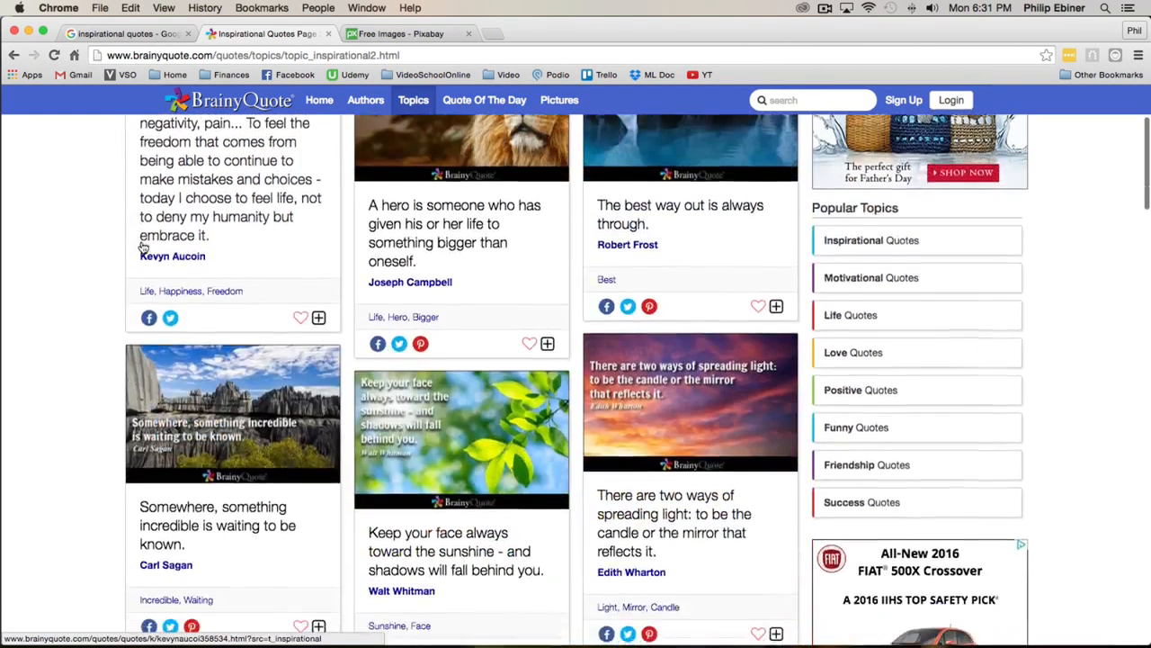
{"action": "scroll", "coordinate": [141, 242], "scroll_direction": "down", "scroll_amount": 6}
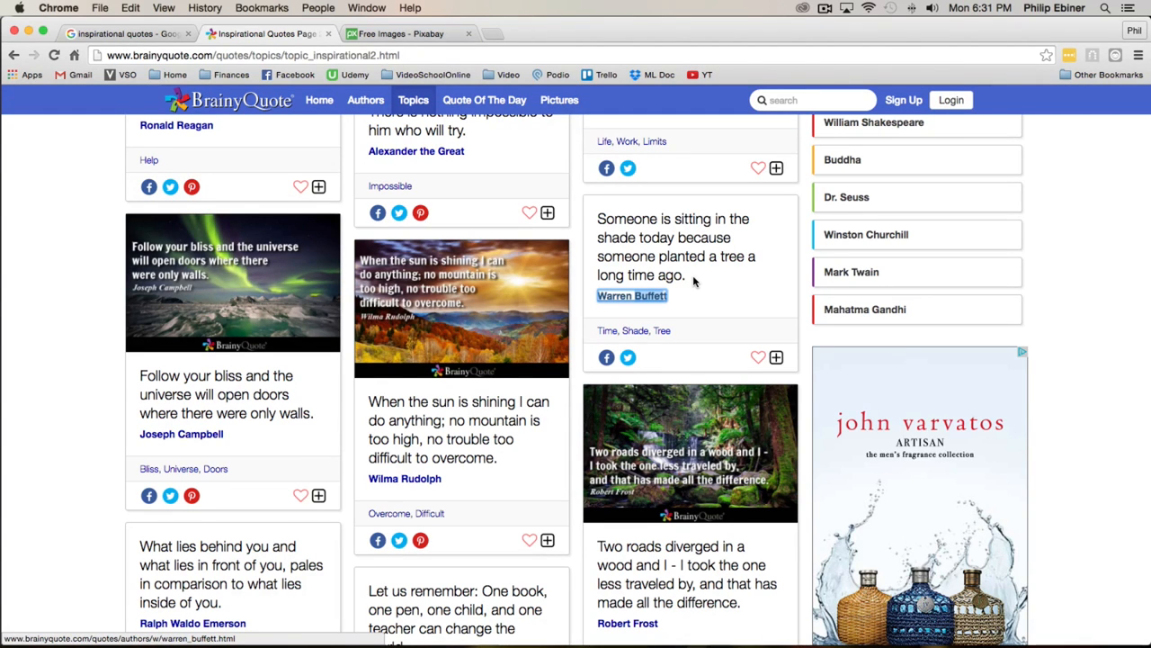
{"action": "left_click_drag", "start_coordinate": [694, 281], "coordinate": [598, 219]}
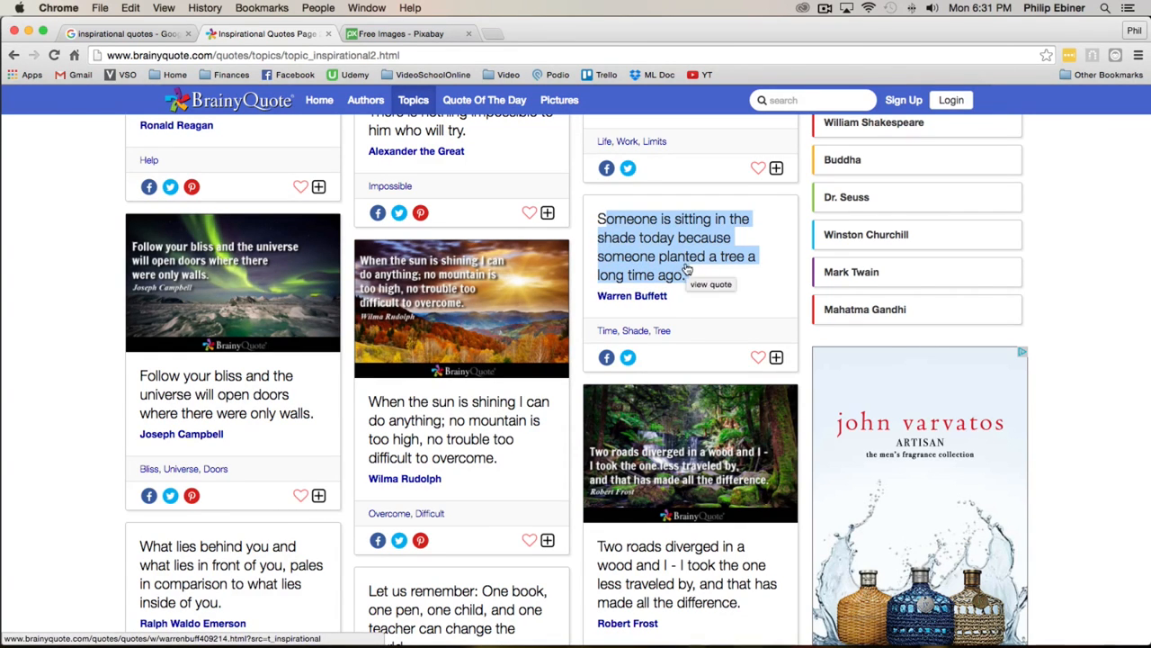
- Look through the other quotes and quote images on the page, ending back at the Warren Buffett quote
{"action": "scroll", "coordinate": [695, 270], "scroll_direction": "up", "scroll_amount": 3}
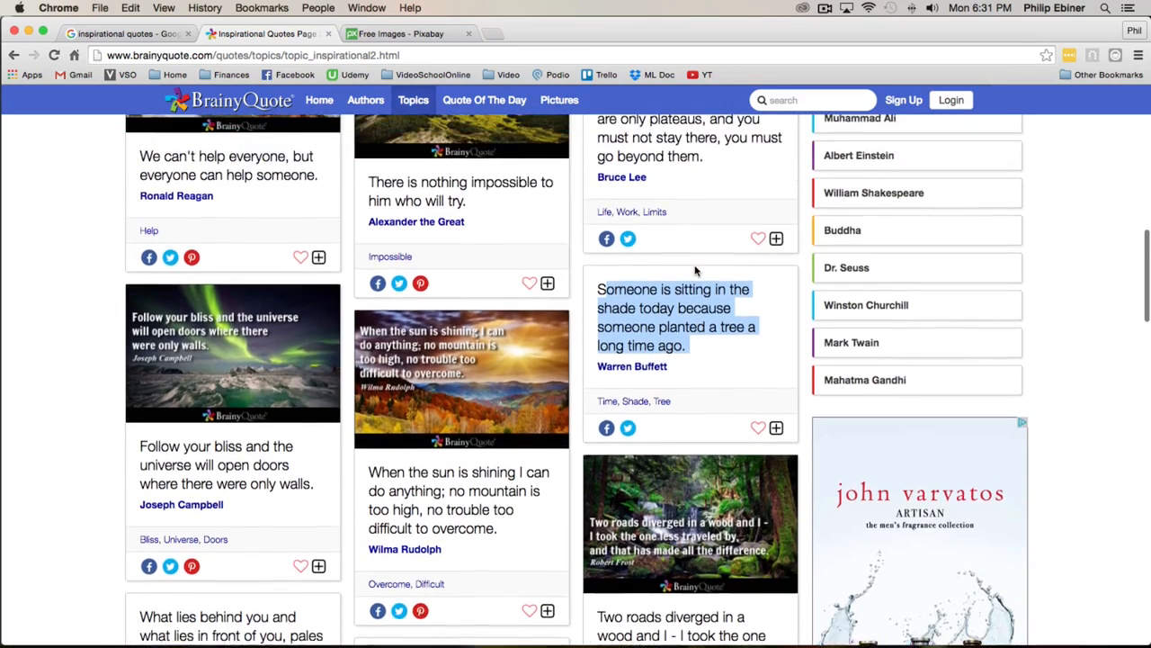
{"action": "scroll", "coordinate": [694, 270], "scroll_direction": "up", "scroll_amount": 3}
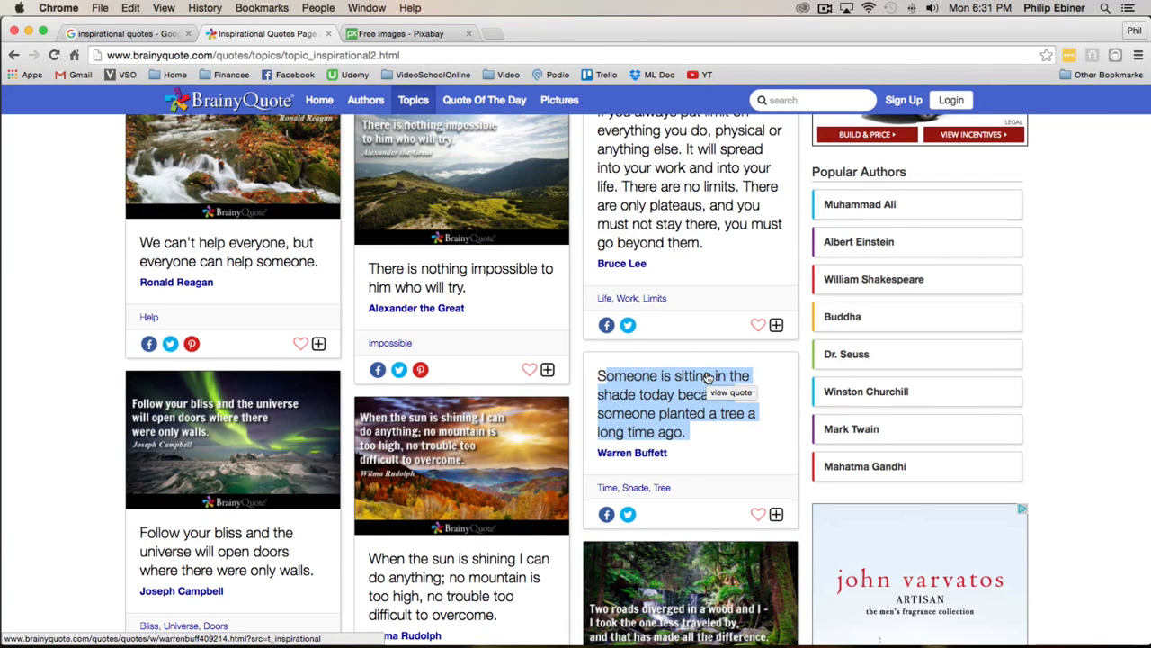
{"action": "scroll", "coordinate": [602, 400], "scroll_direction": "up", "scroll_amount": 5}
{"action": "scroll", "coordinate": [603, 399], "scroll_direction": "up", "scroll_amount": 4}
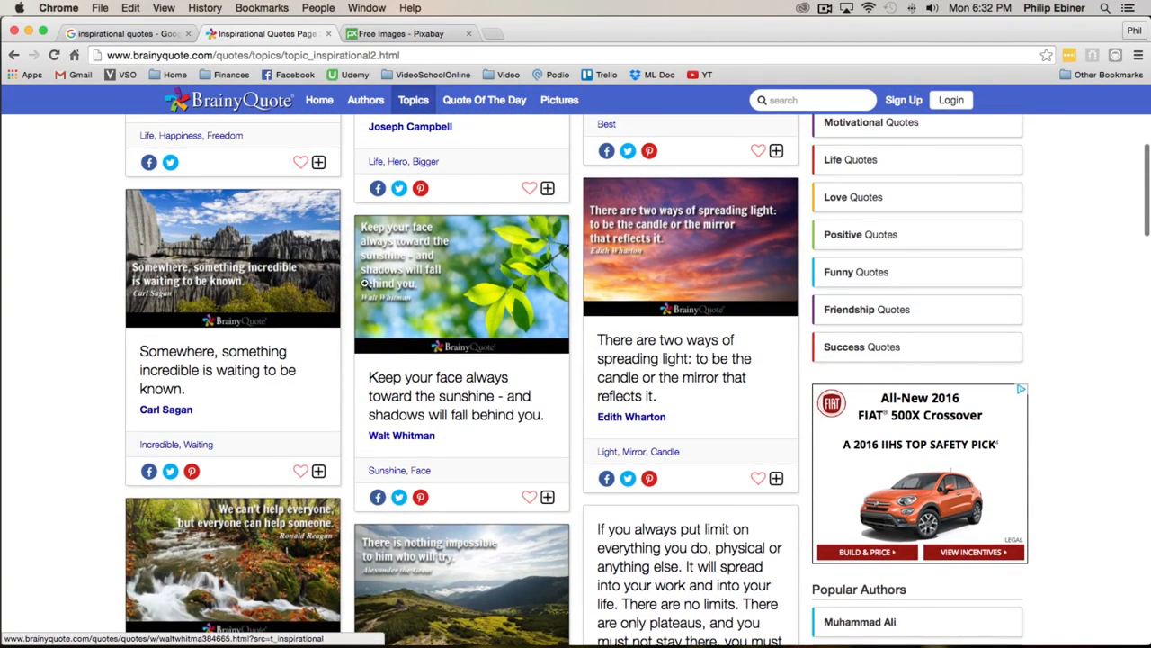
{"action": "scroll", "coordinate": [353, 317], "scroll_direction": "up", "scroll_amount": 6}
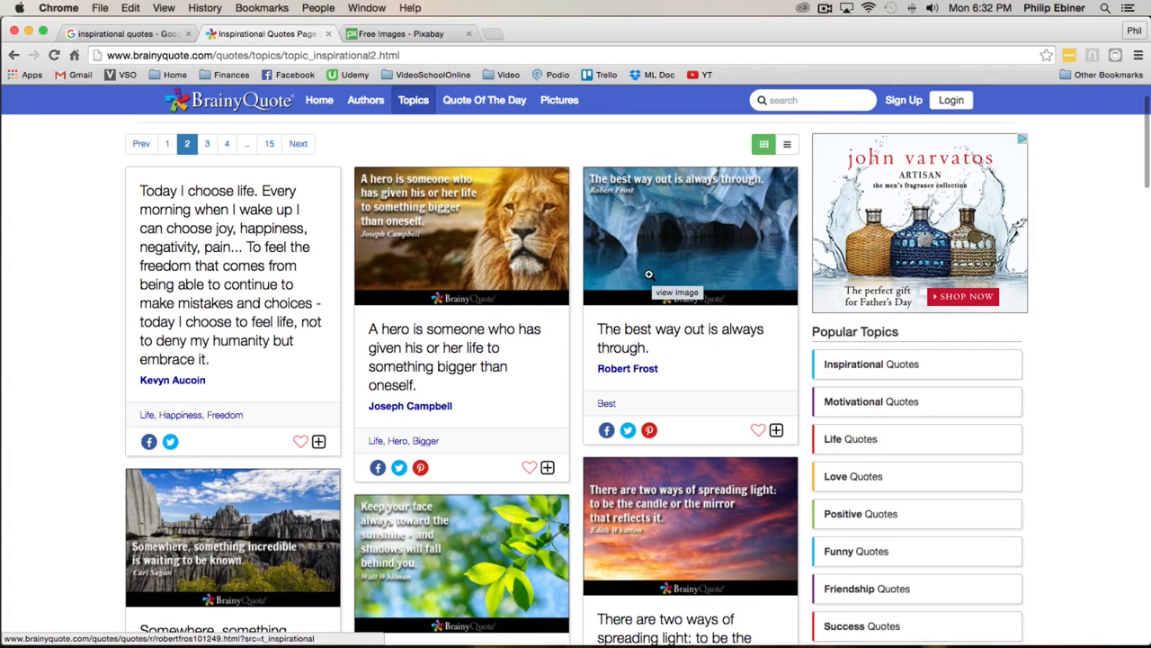
{"action": "scroll", "coordinate": [648, 273], "scroll_direction": "down", "scroll_amount": 10}
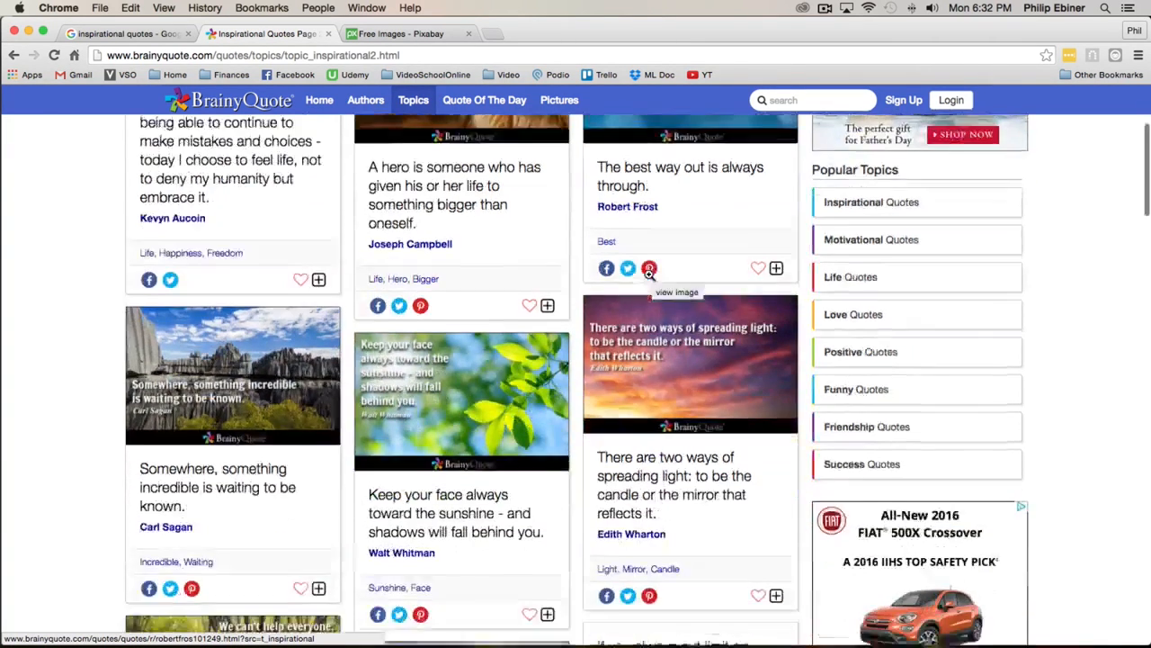
{"action": "scroll", "coordinate": [658, 276], "scroll_direction": "down", "scroll_amount": 8}
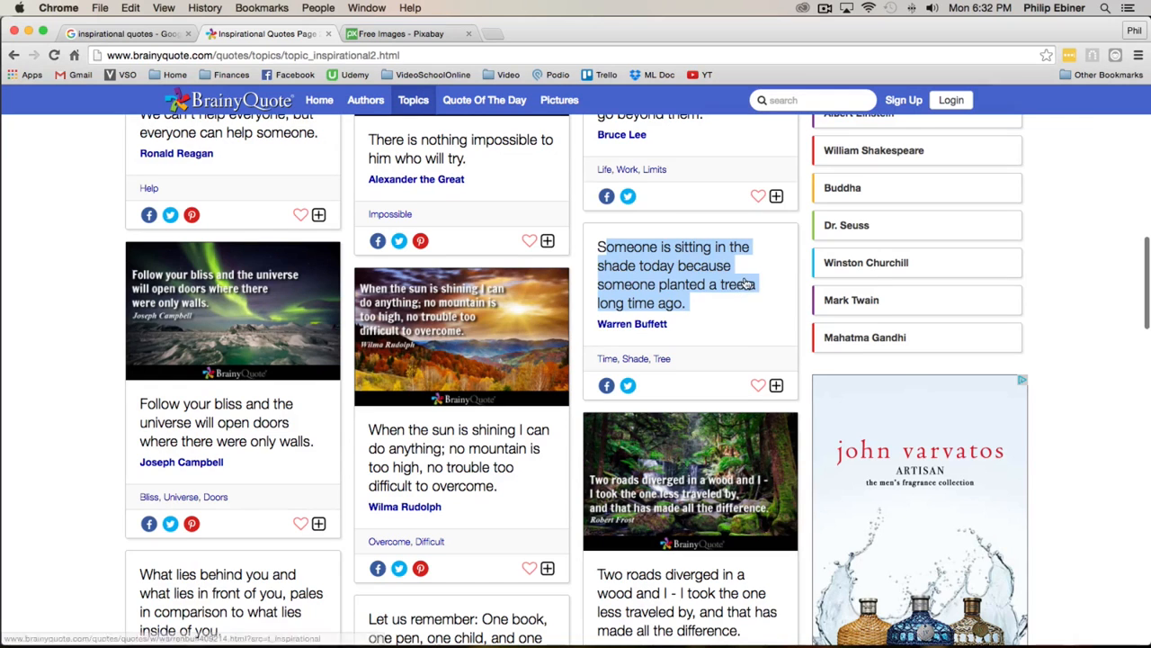
- Switch to the open Pixabay page and search the free images for "tree"
{"action": "left_click", "coordinate": [404, 36]}
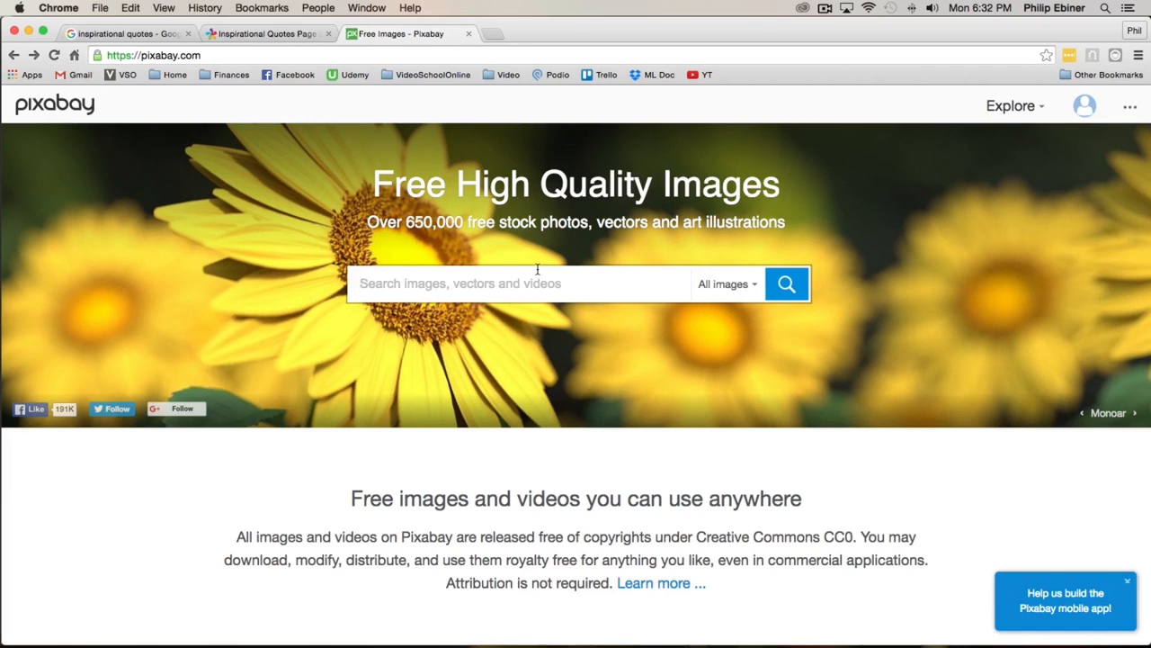
{"action": "type", "text": "tree"}
{"action": "key", "text": "Return"}
- Look through the tree image results and preview candidate photos for a background that suits the quote
{"action": "scroll", "coordinate": [936, 231], "scroll_direction": "down", "scroll_amount": 5}
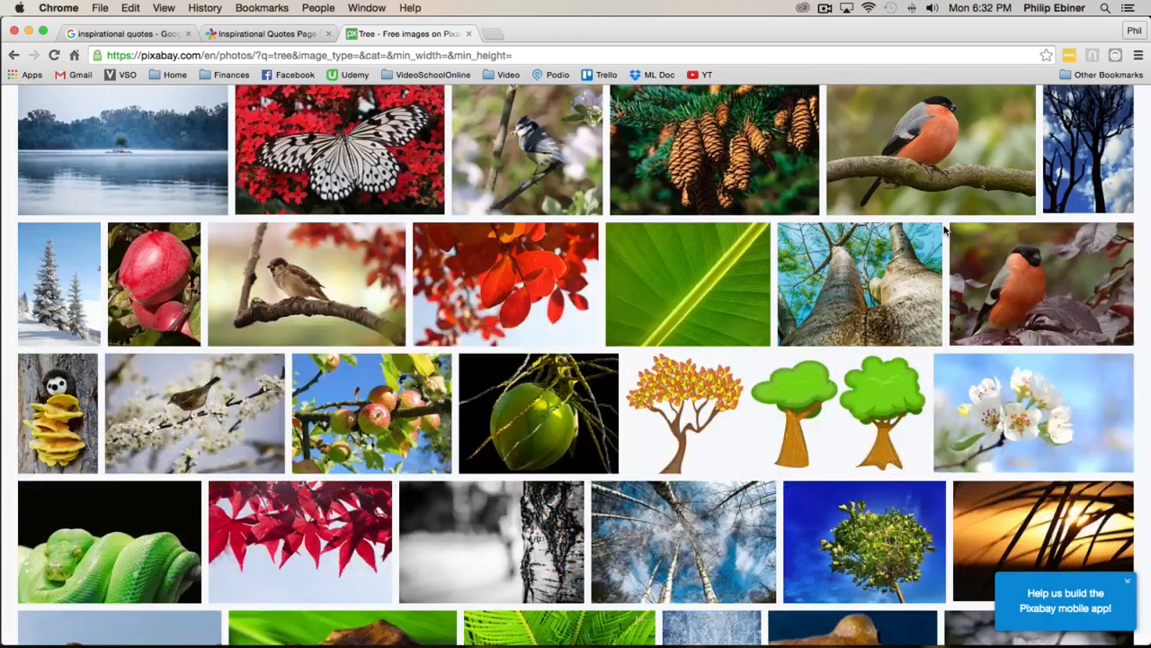
{"action": "mouse_move", "coordinate": [936, 231]}
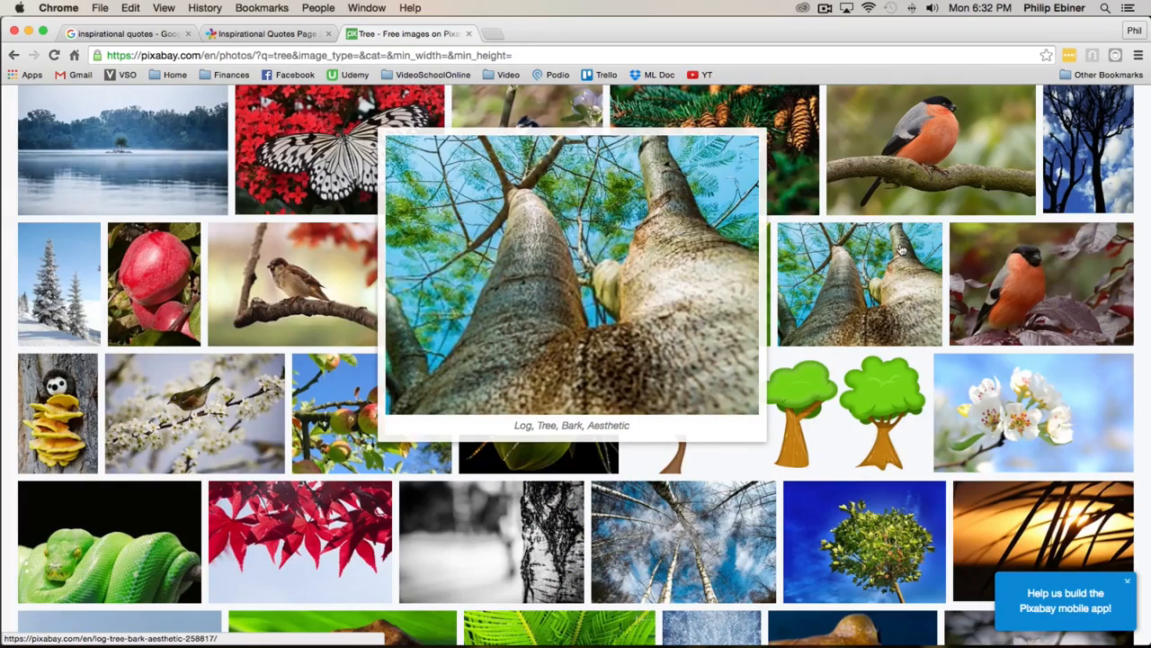
{"action": "scroll", "coordinate": [899, 249], "scroll_direction": "down", "scroll_amount": 3}
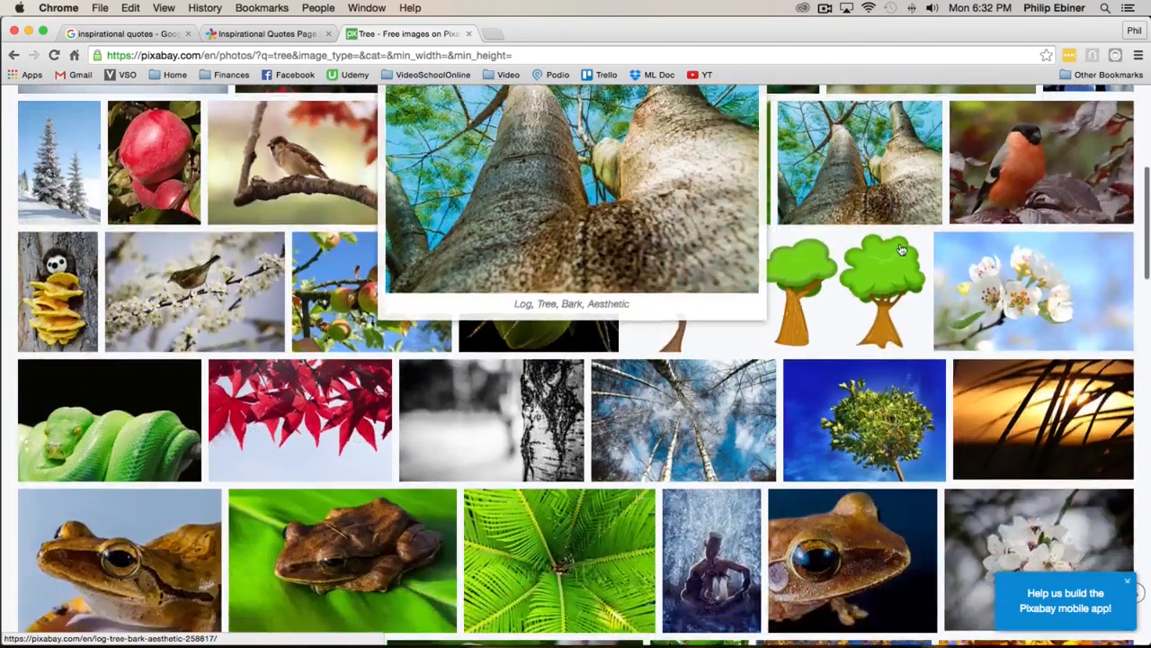
{"action": "scroll", "coordinate": [888, 237], "scroll_direction": "down", "scroll_amount": 6}
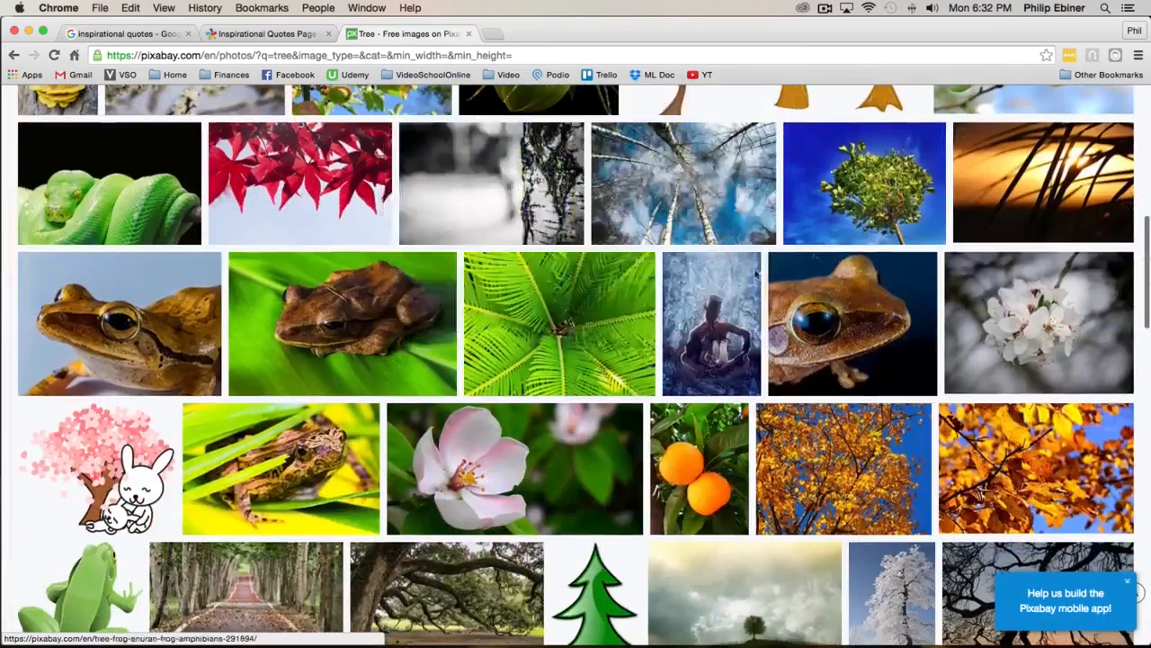
{"action": "mouse_move", "coordinate": [695, 289]}
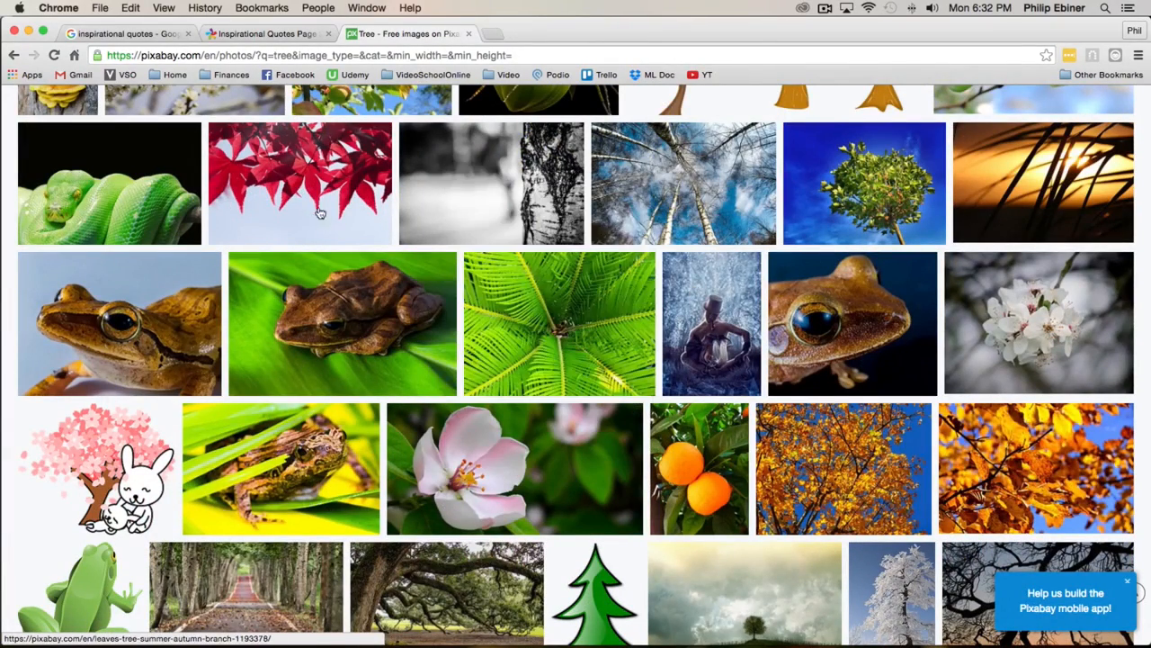
{"action": "scroll", "coordinate": [931, 297], "scroll_direction": "down", "scroll_amount": 5}
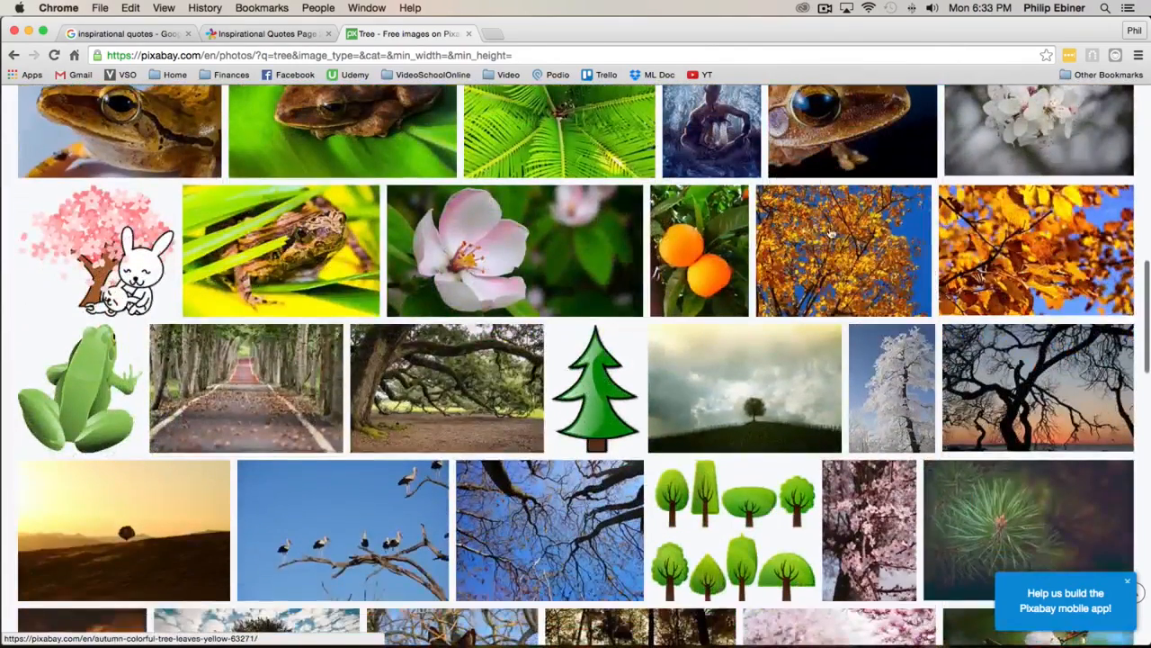
{"action": "mouse_move", "coordinate": [832, 240]}
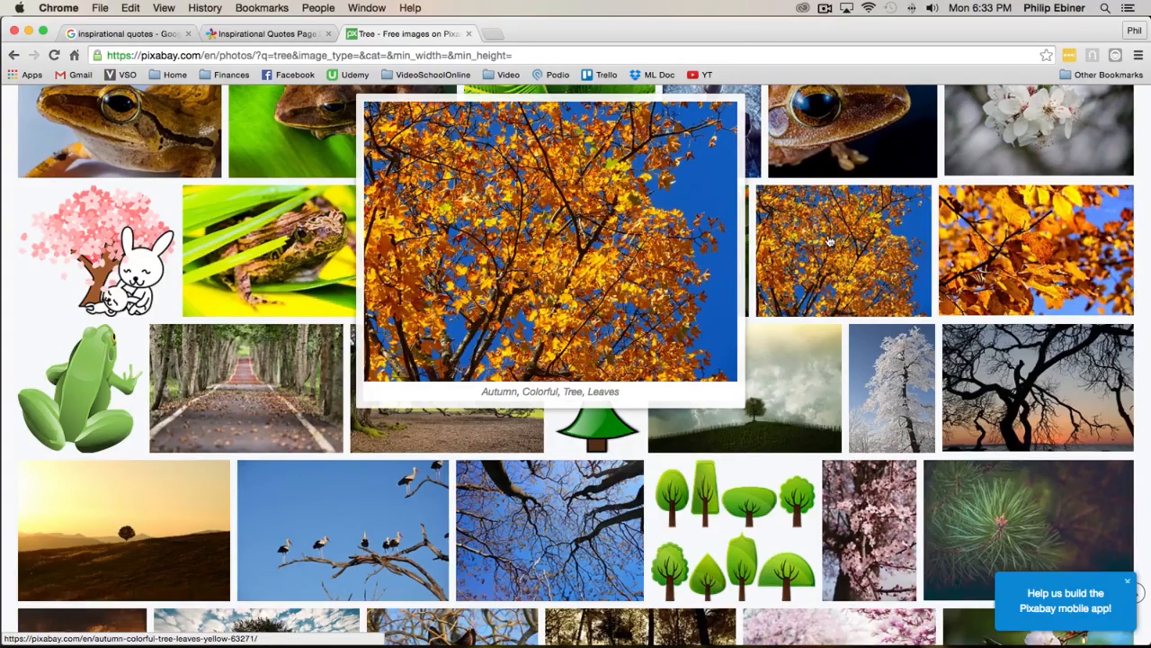
{"action": "scroll", "coordinate": [830, 241], "scroll_direction": "down", "scroll_amount": 12}
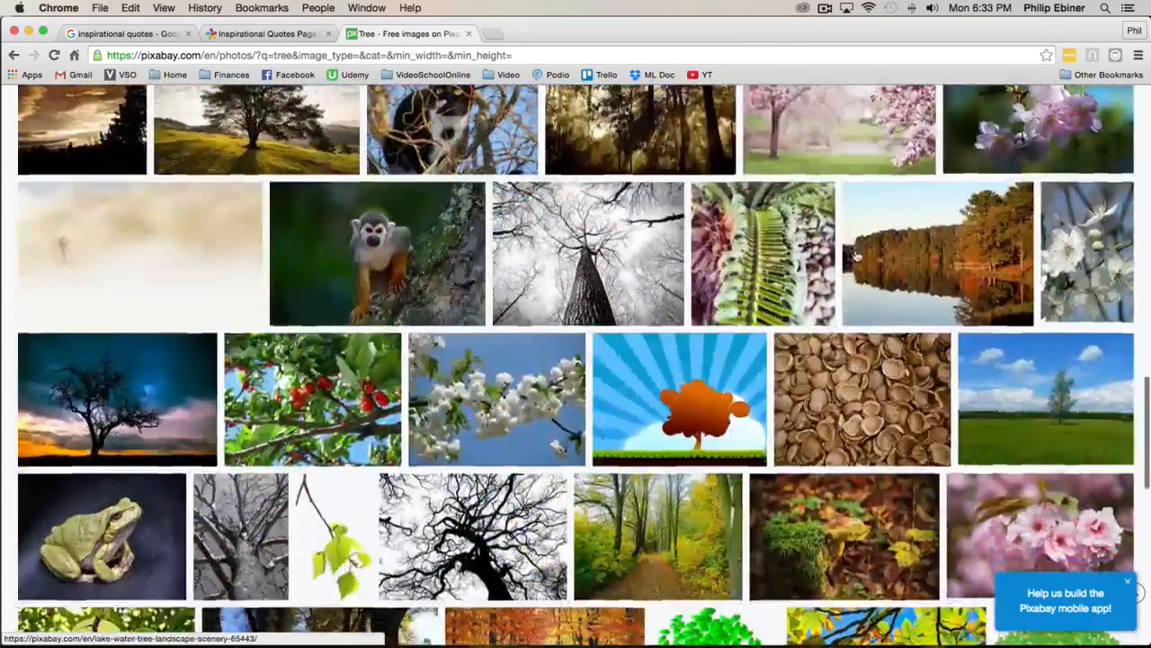
{"action": "scroll", "coordinate": [856, 257], "scroll_direction": "down", "scroll_amount": 12}
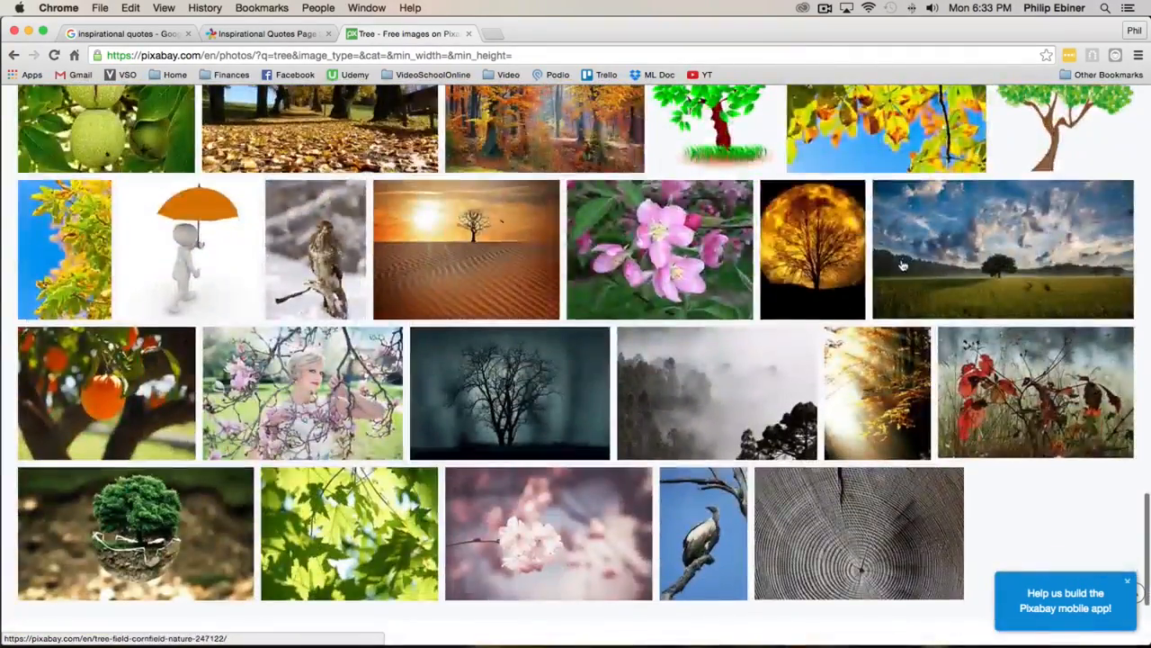
{"action": "mouse_move", "coordinate": [907, 265]}
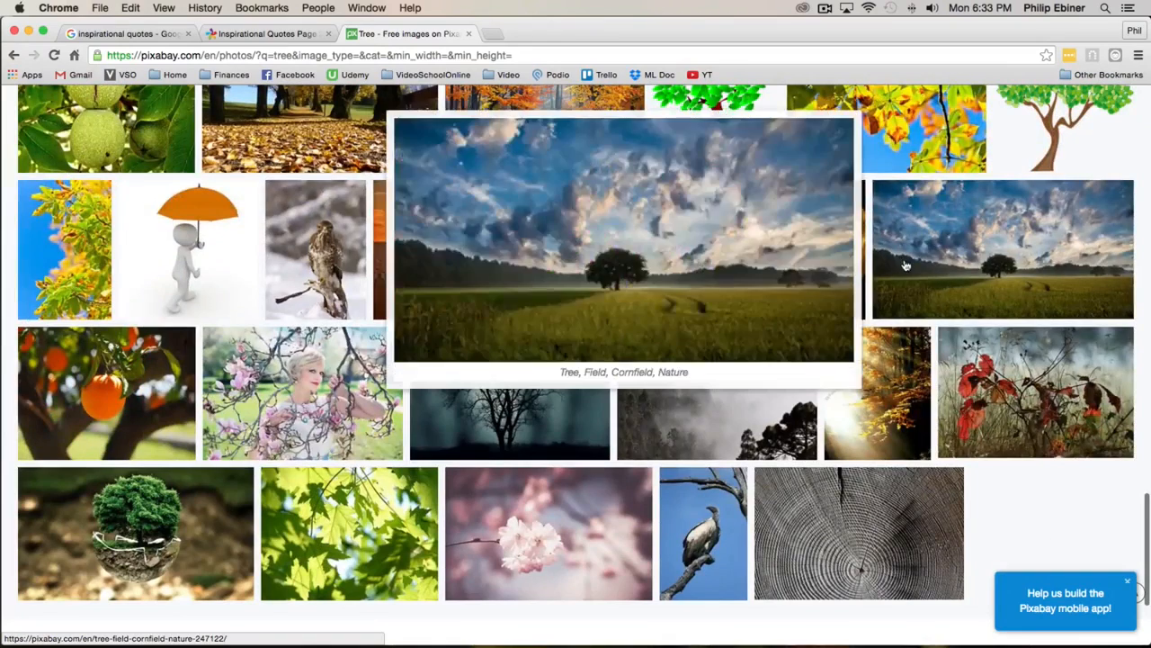
{"action": "mouse_move", "coordinate": [407, 256]}
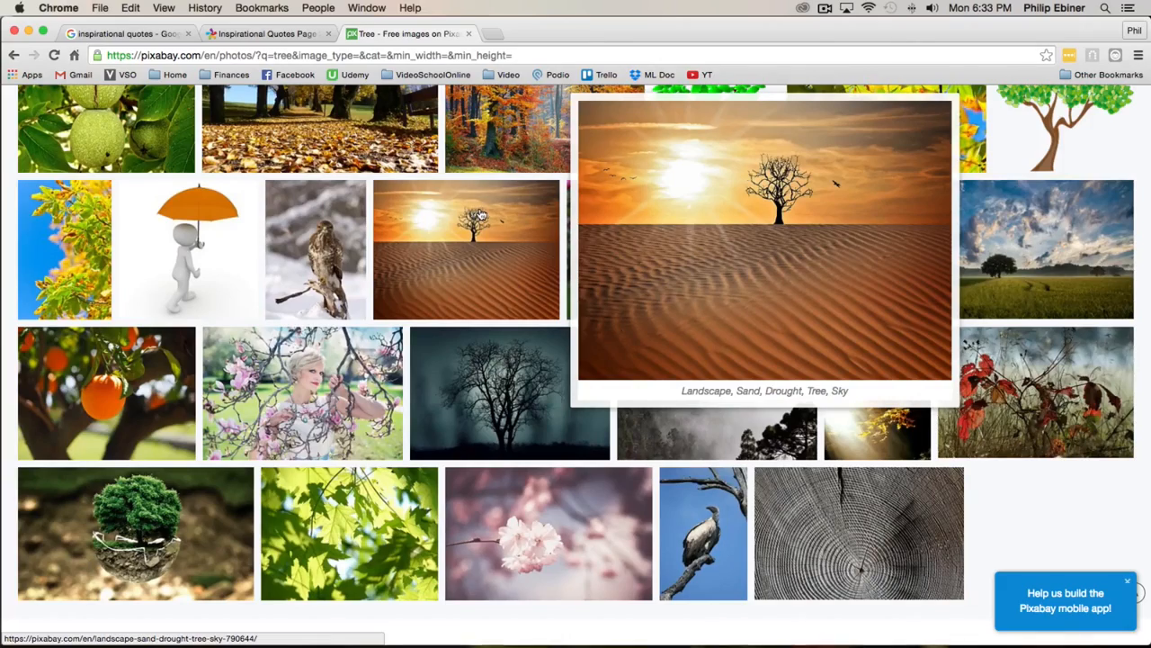
{"action": "scroll", "coordinate": [482, 214], "scroll_direction": "up", "scroll_amount": 20}
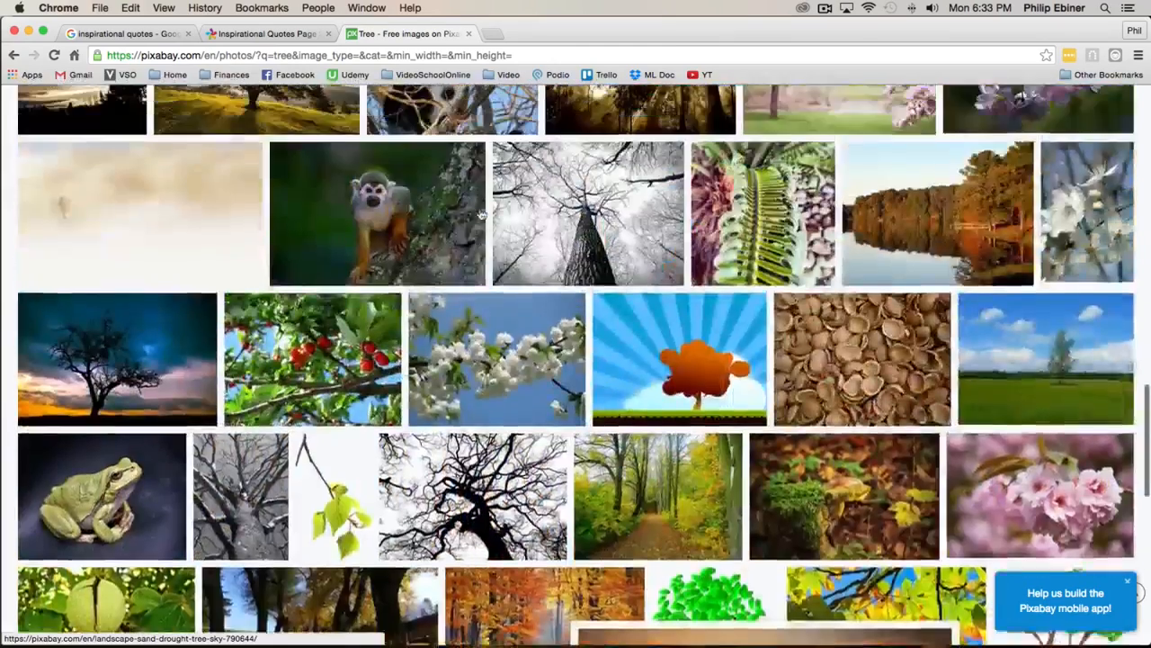
{"action": "scroll", "coordinate": [958, 272], "scroll_direction": "up", "scroll_amount": 5}
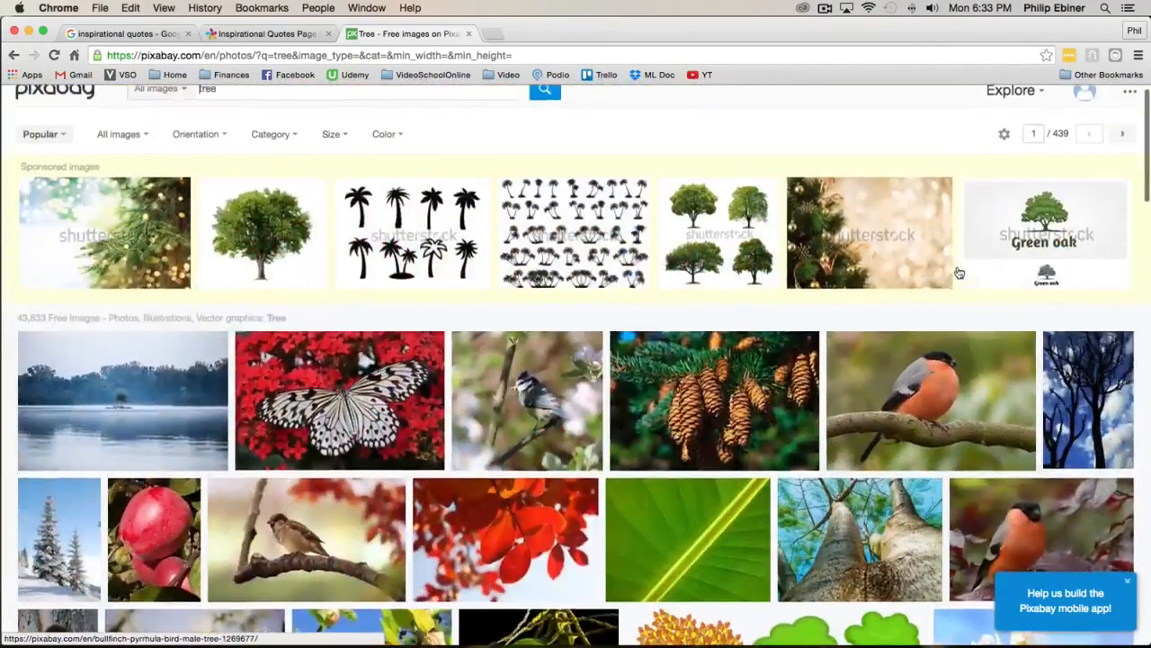
{"action": "scroll", "coordinate": [908, 281], "scroll_direction": "down", "scroll_amount": 20}
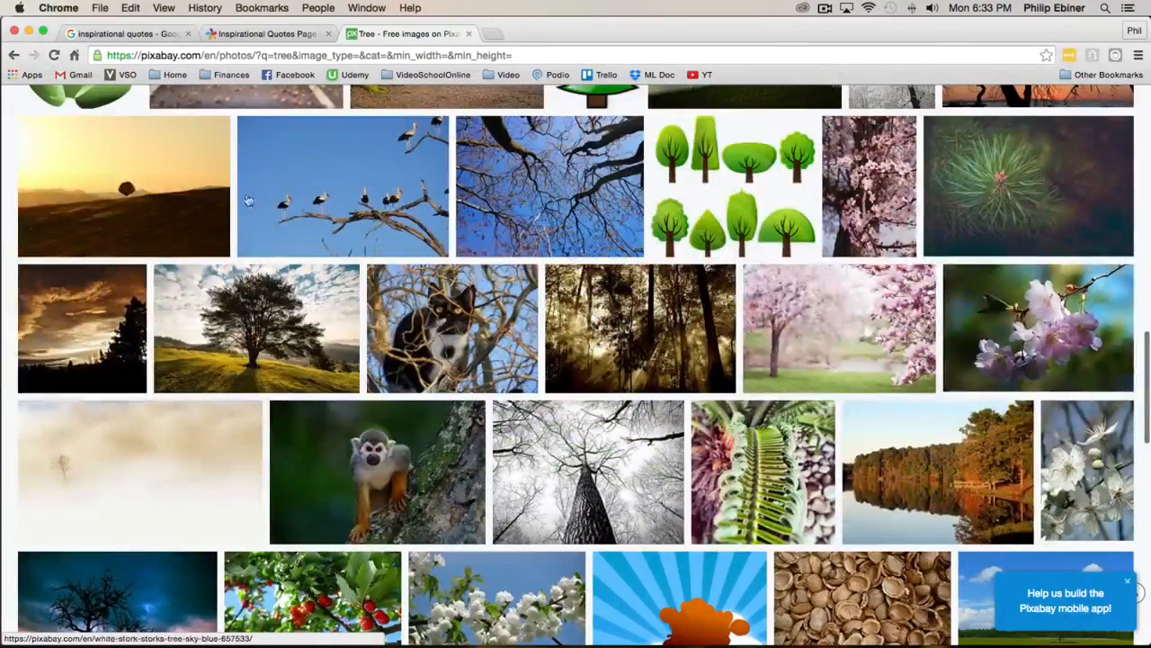
- Open the photo of a solitary tree on a sunset hillside and view its Original 3008×2000 version in the browser
{"action": "mouse_move", "coordinate": [100, 182]}
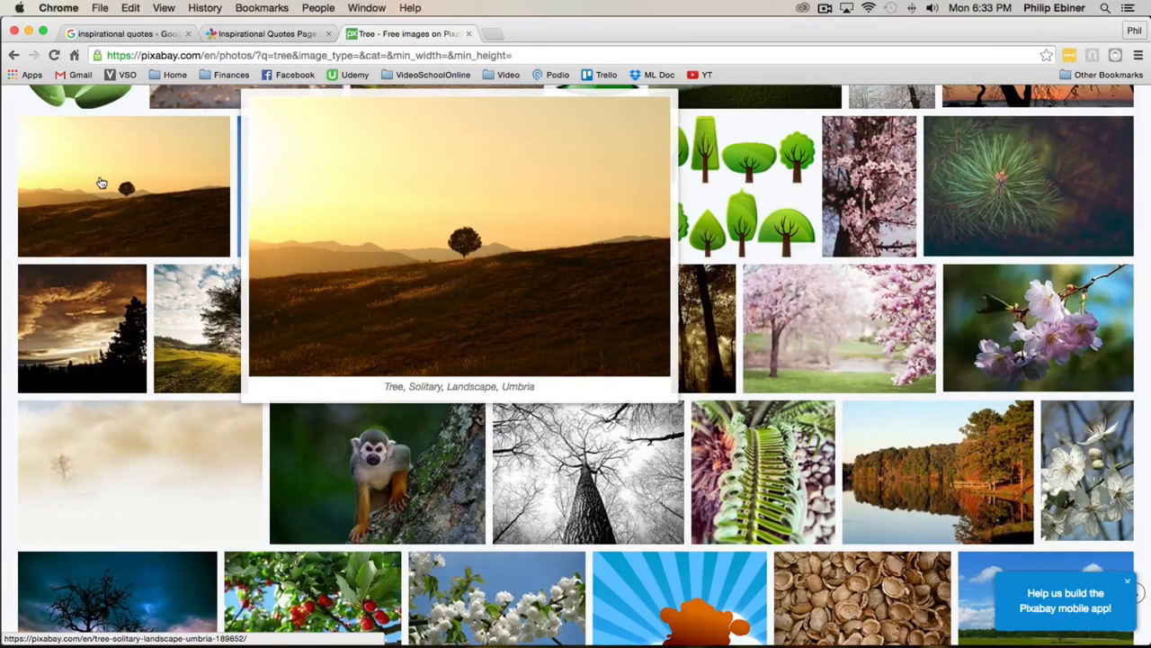
{"action": "left_click", "coordinate": [100, 183]}
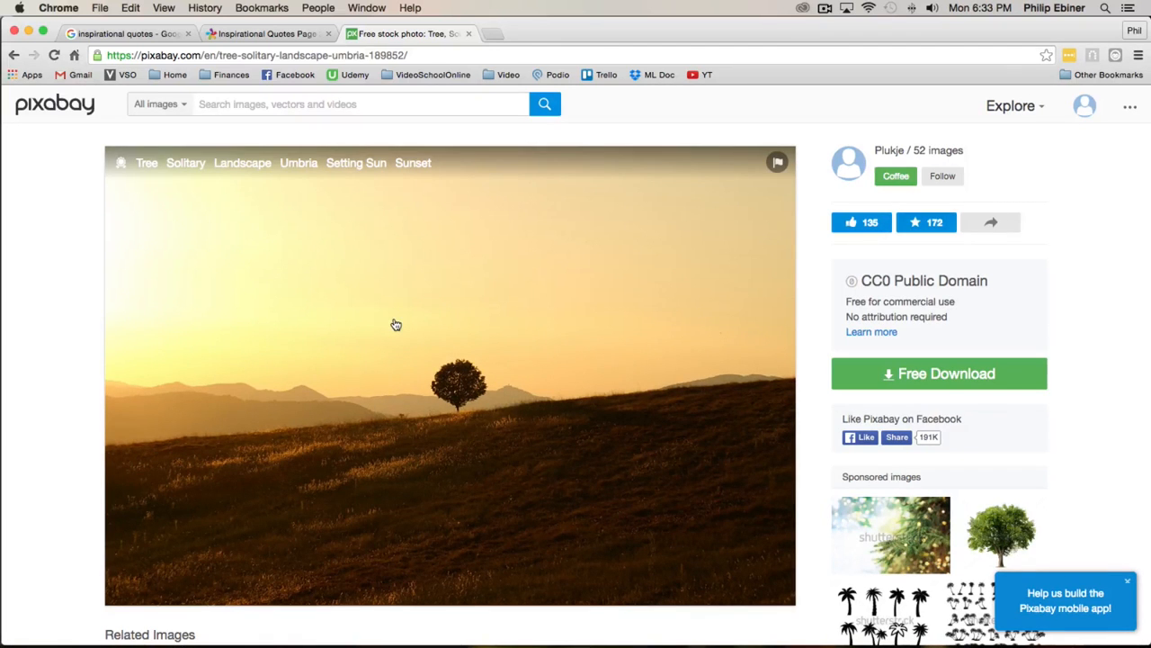
{"action": "right_click", "coordinate": [456, 361]}
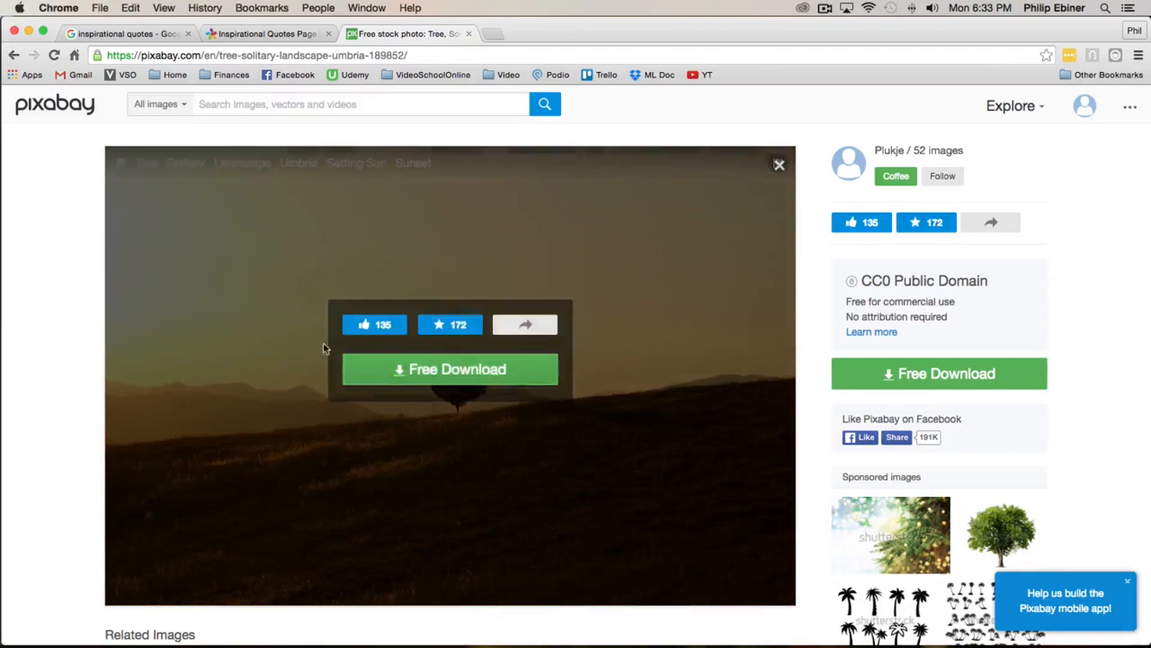
{"action": "right_click", "coordinate": [296, 288]}
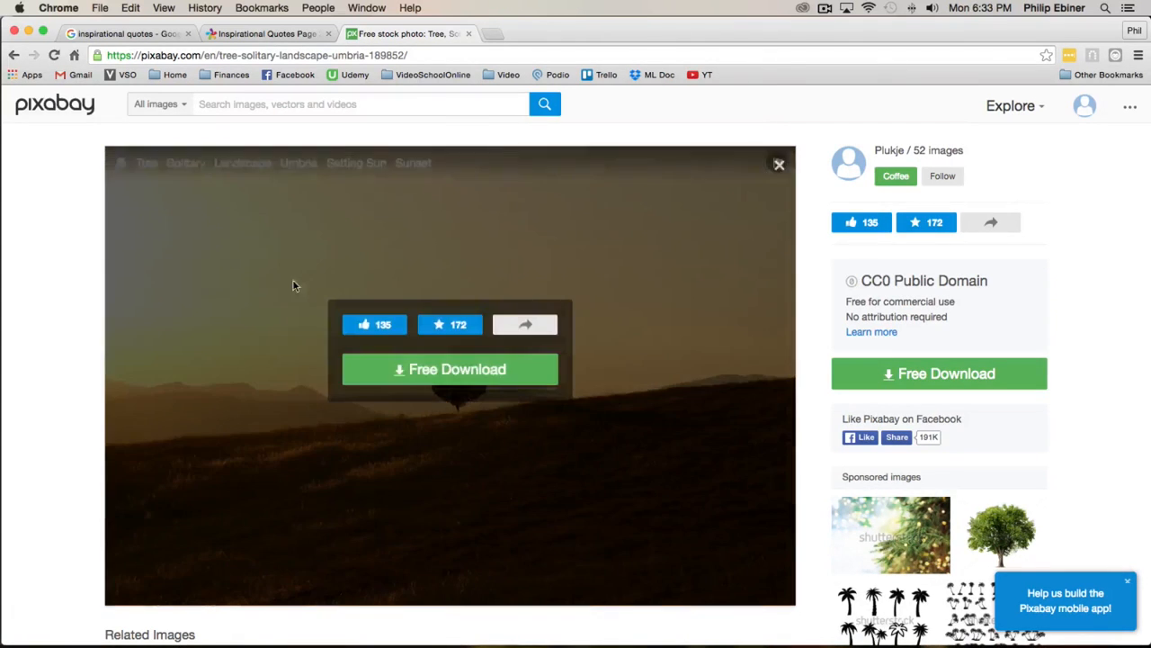
{"action": "left_click", "coordinate": [405, 374]}
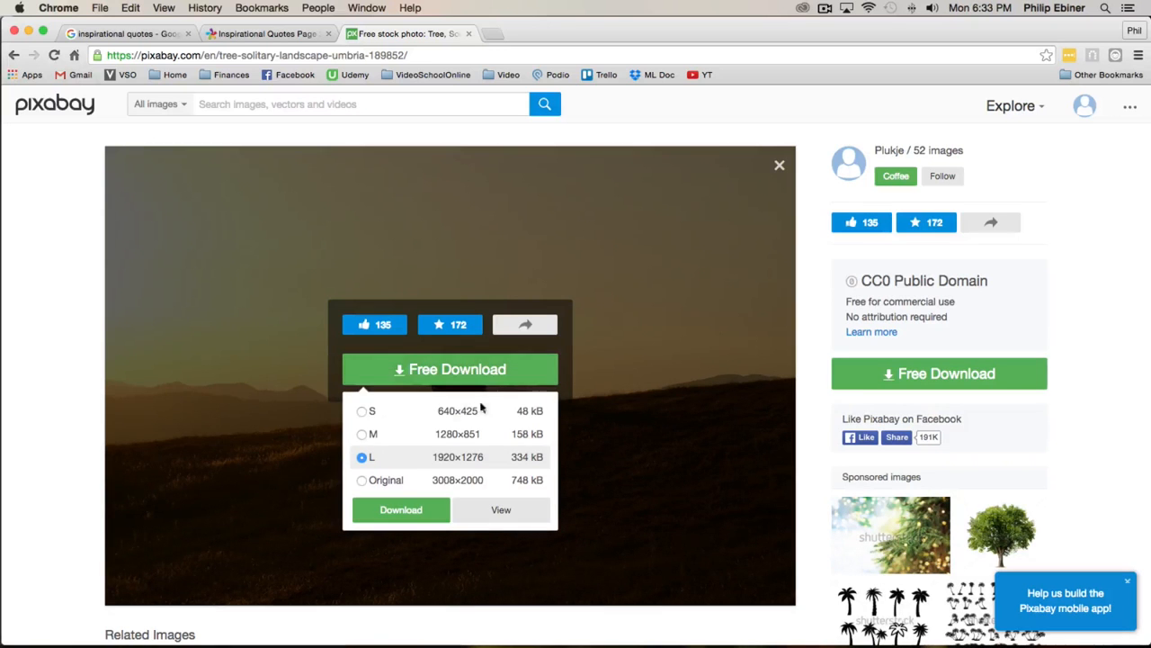
{"action": "left_click", "coordinate": [393, 482]}
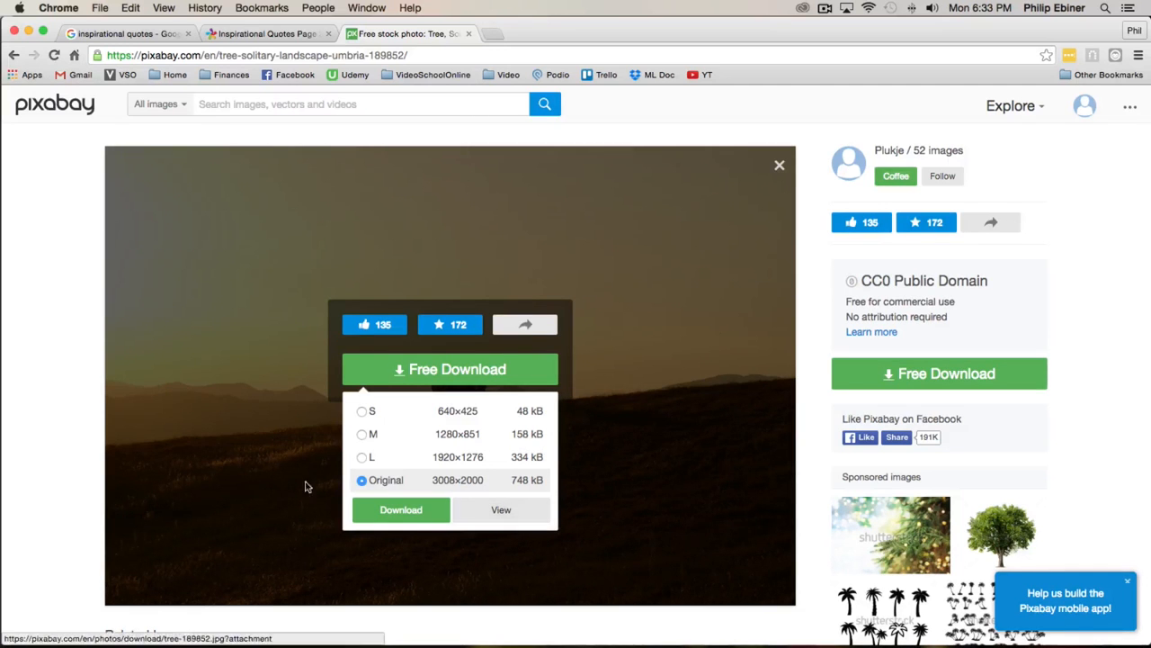
{"action": "left_click", "coordinate": [501, 509]}
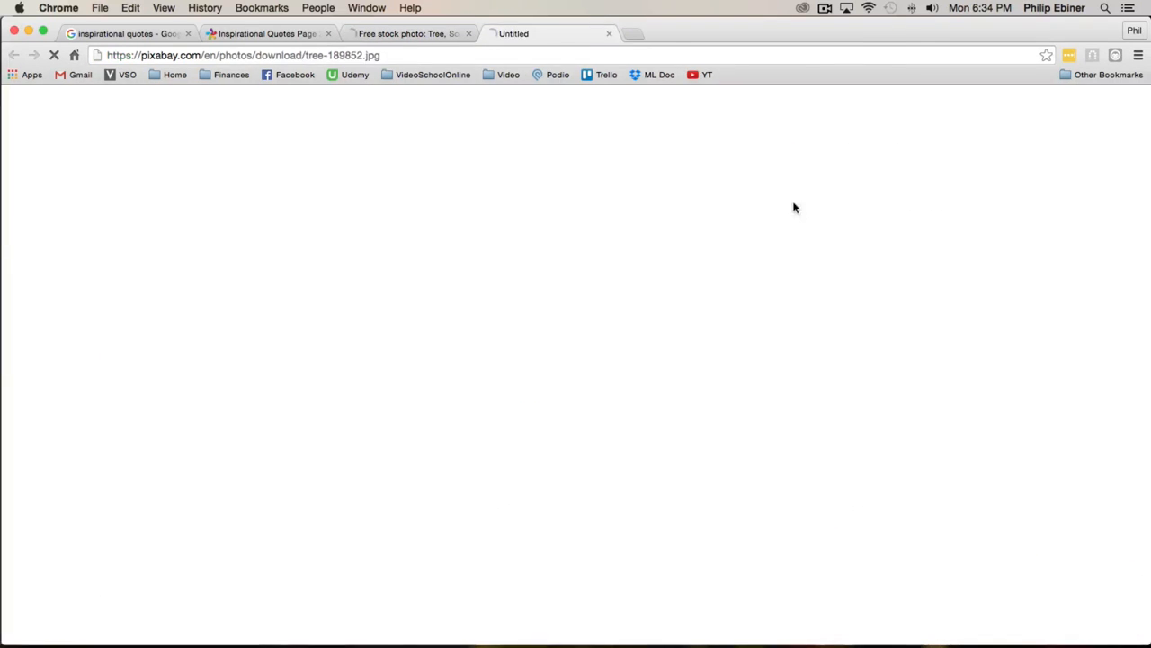
- Narrow the browser window to reveal Photoshop, and bring the full-size tree photo into the Inspirational Quote document as a new layer
{"action": "left_click_drag", "start_coordinate": [925, 242], "coordinate": [628, 213]}
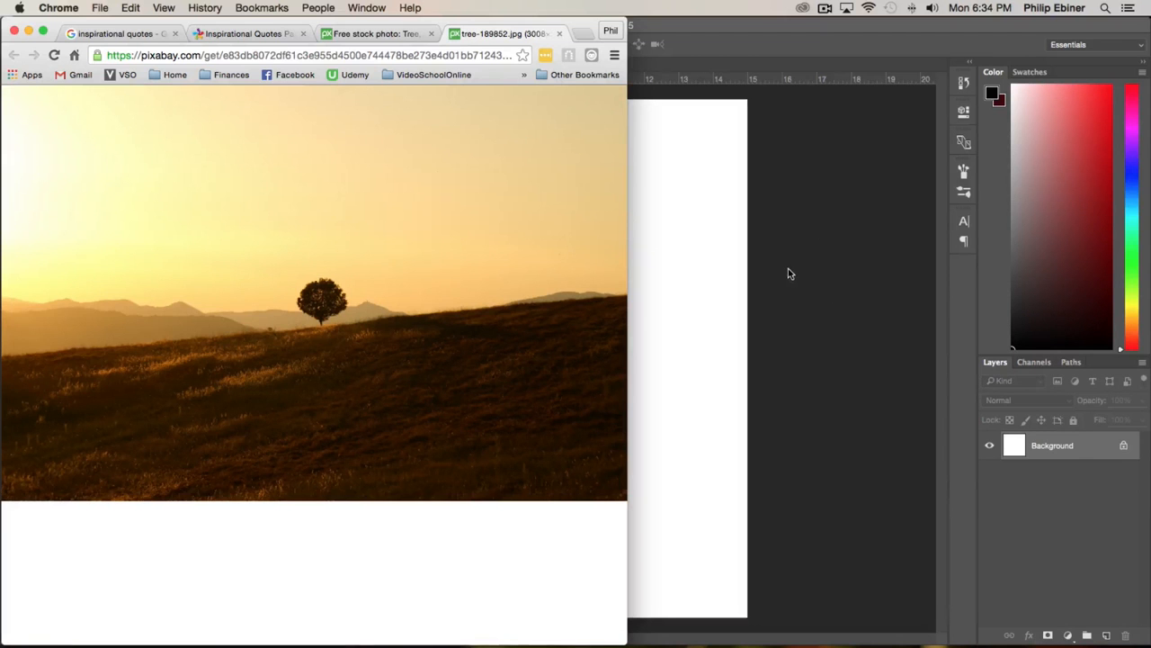
{"action": "right_click", "coordinate": [259, 240]}
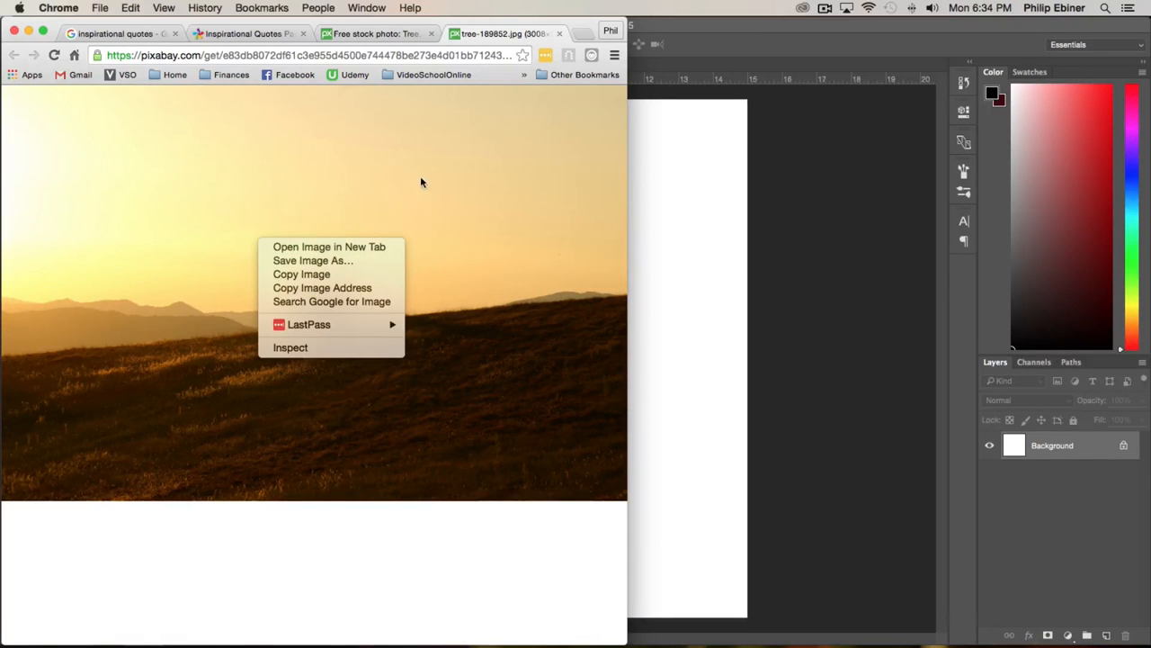
{"action": "left_click", "coordinate": [359, 191]}
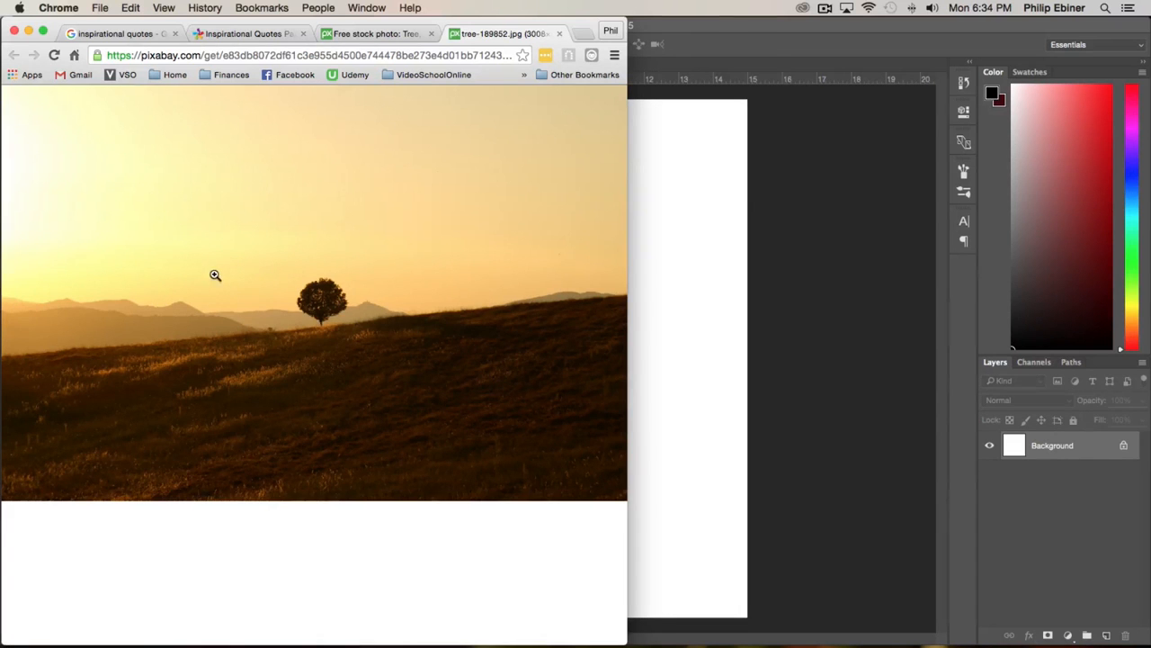
{"action": "left_click", "coordinate": [741, 225]}
{"action": "left_click_drag", "start_coordinate": [741, 226], "coordinate": [740, 226]}
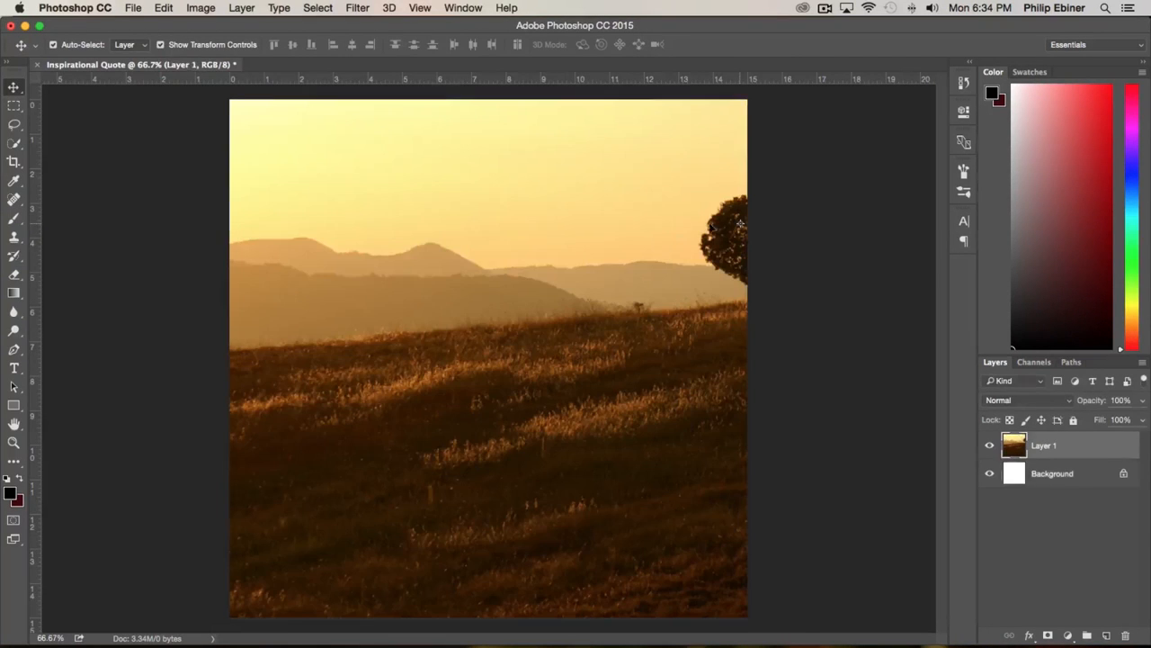